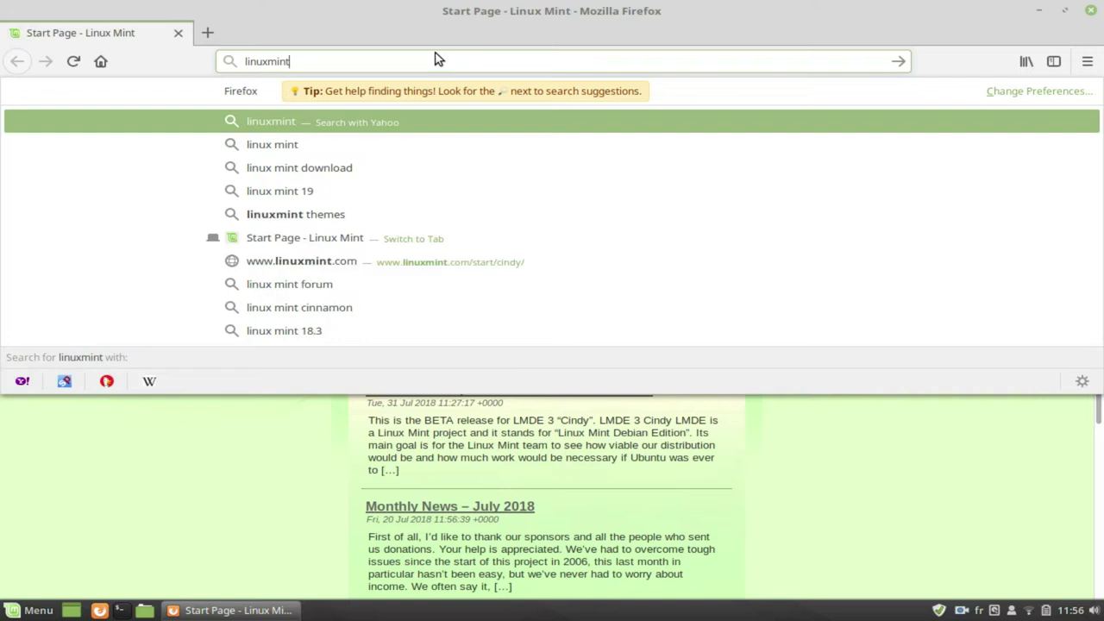
# - Go to linuxmint.com and read through the LMDE 3 Cindy download page
pyautogui.write('.com')
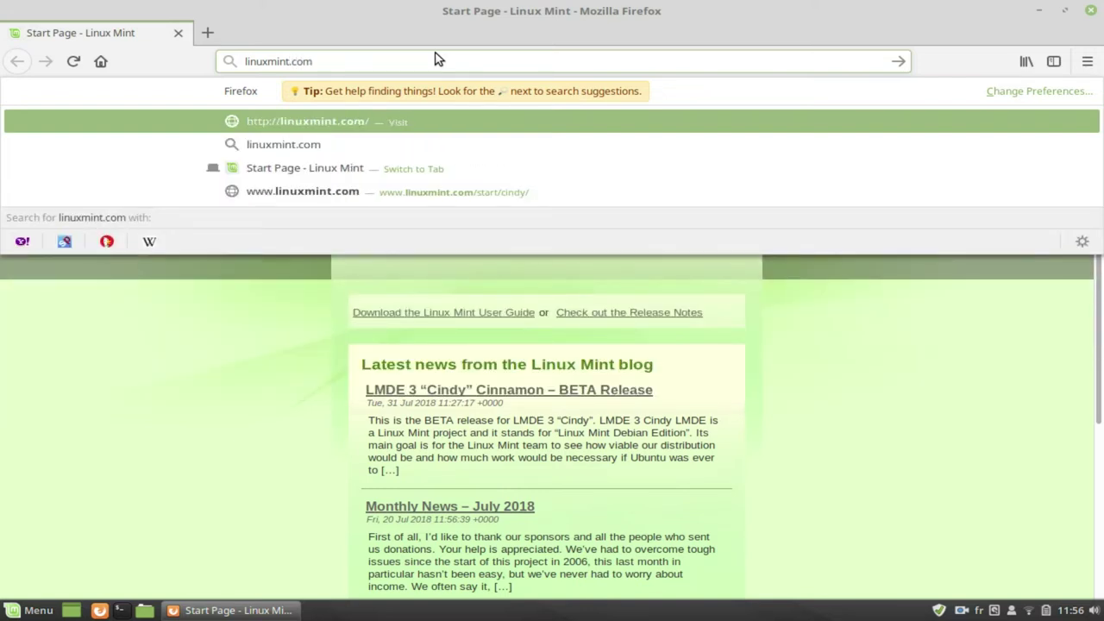
pyautogui.press('Return')
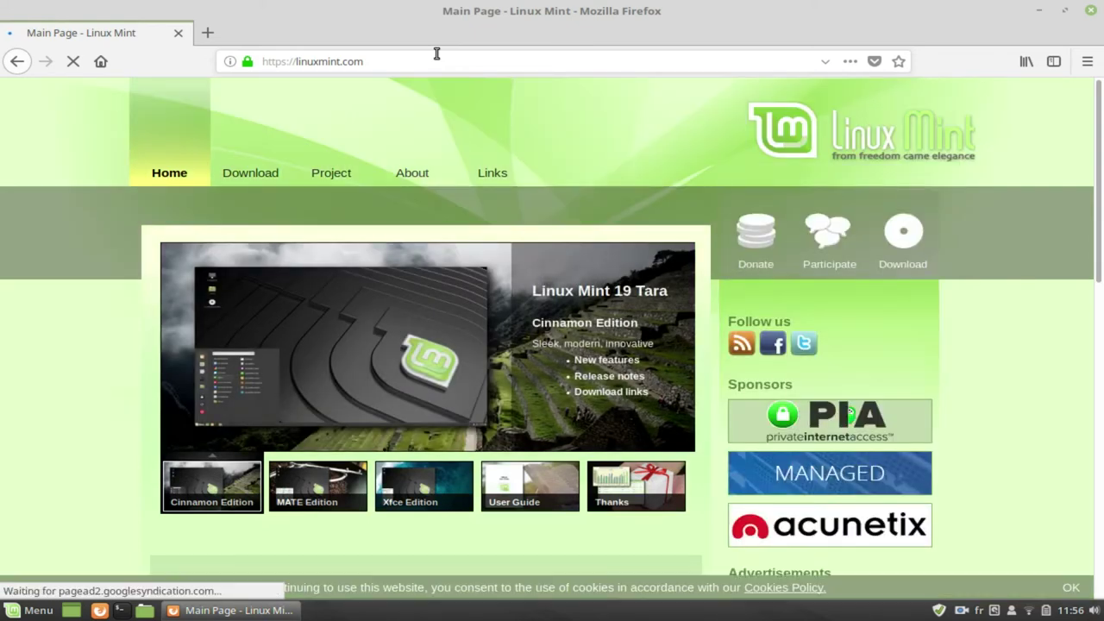
pyautogui.moveTo(258, 147)
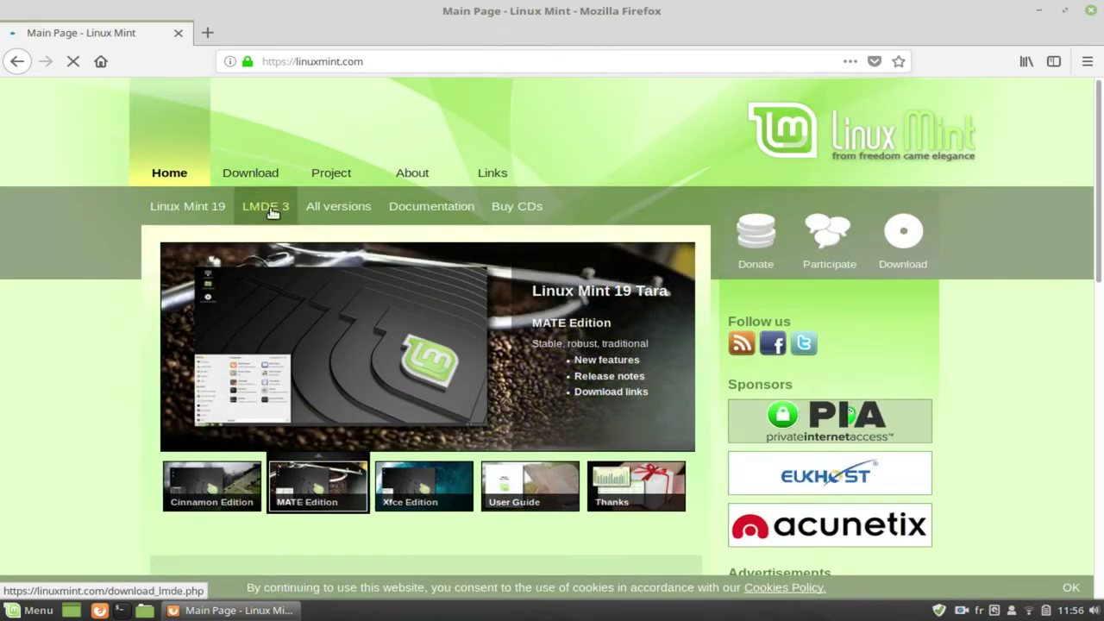
pyautogui.click(270, 212)
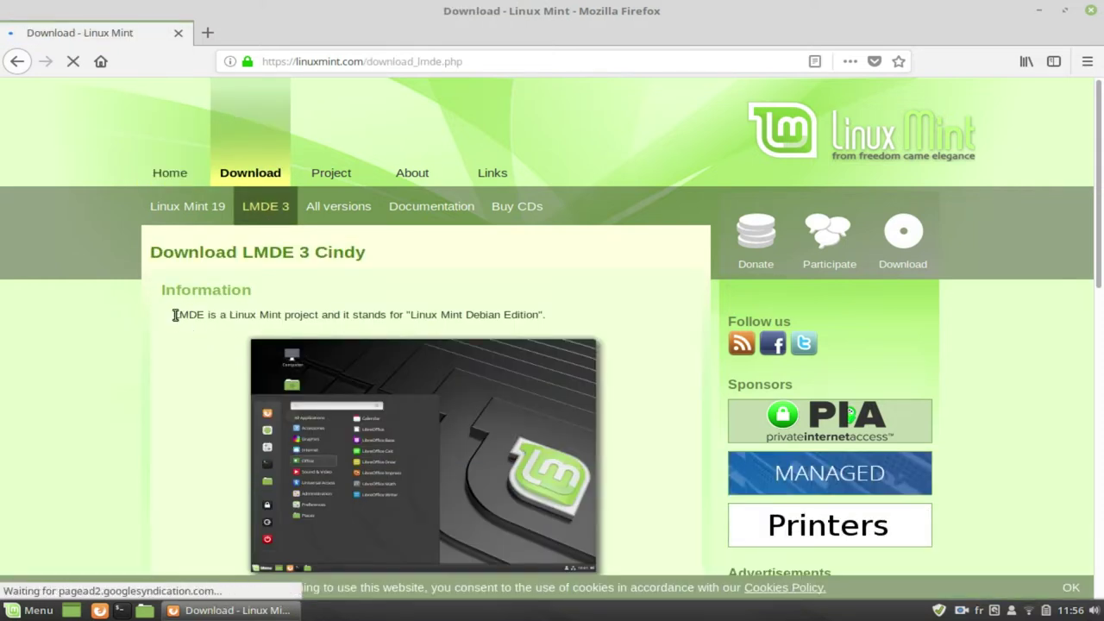
pyautogui.tripleClick(545, 313)
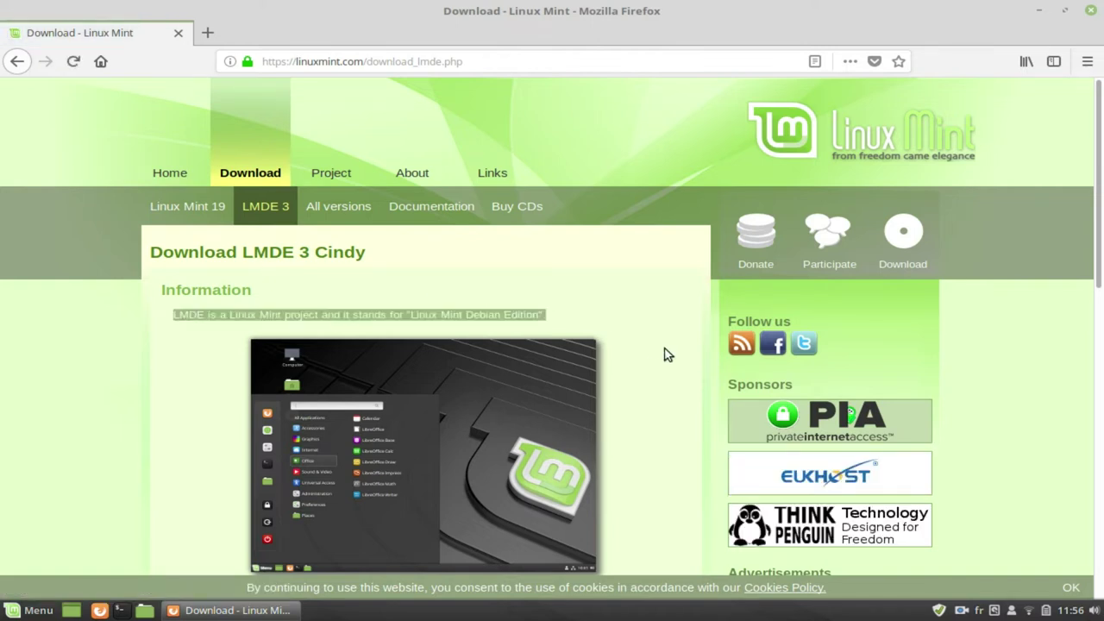
pyautogui.scroll(-10, 664, 353)
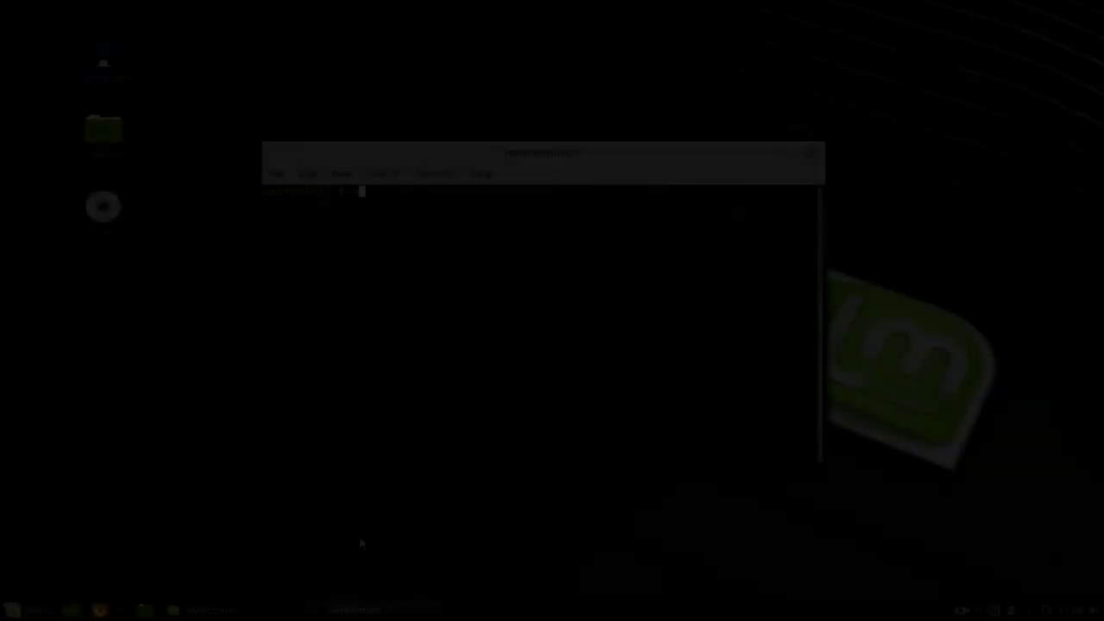
# - Install the screenfetch package in the terminal with "sudo apt install screenfetch"
pyautogui.press('BackSpace')
pyautogui.press('BackSpace')
pyautogui.write('udo ')
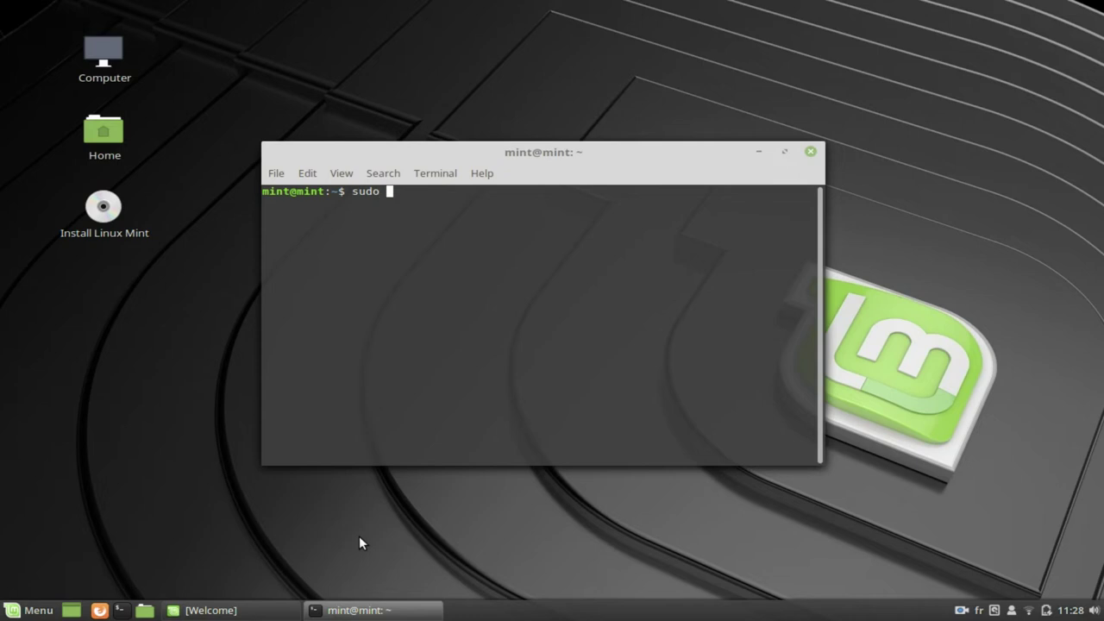
pyautogui.write('ap insta')
pyautogui.press('BackSpace')
pyautogui.press('BackSpace')
pyautogui.press('BackSpace')
pyautogui.press('BackSpace')
pyautogui.press('BackSpace')
pyautogui.press('BackSpace')
pyautogui.write('t install screeen')
pyautogui.press('BackSpace')
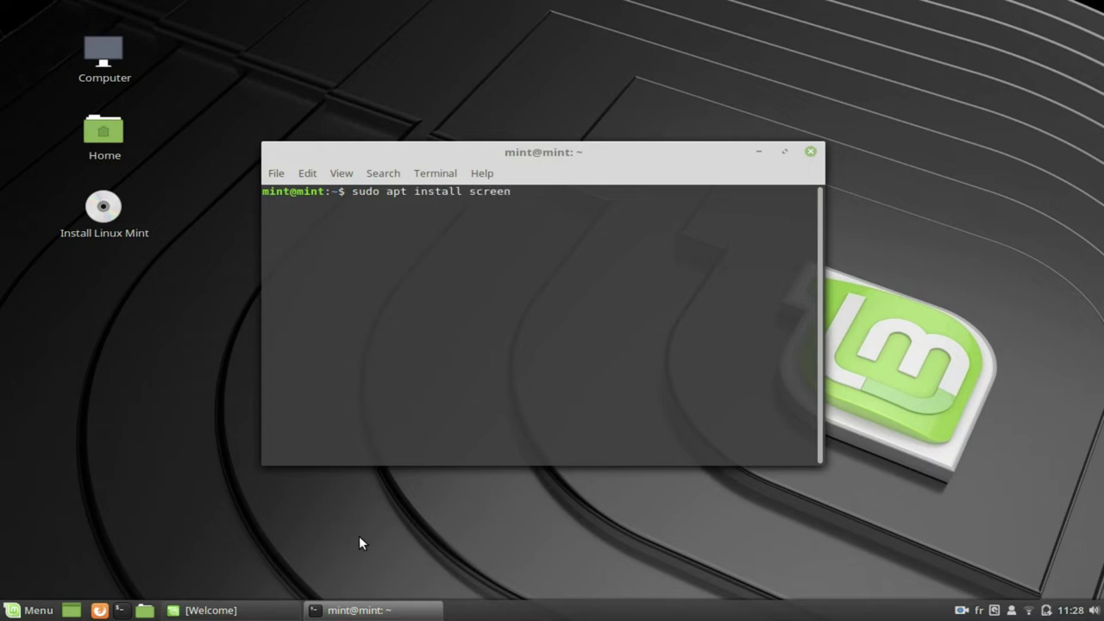
pyautogui.write('fetch')
pyautogui.press('Return')
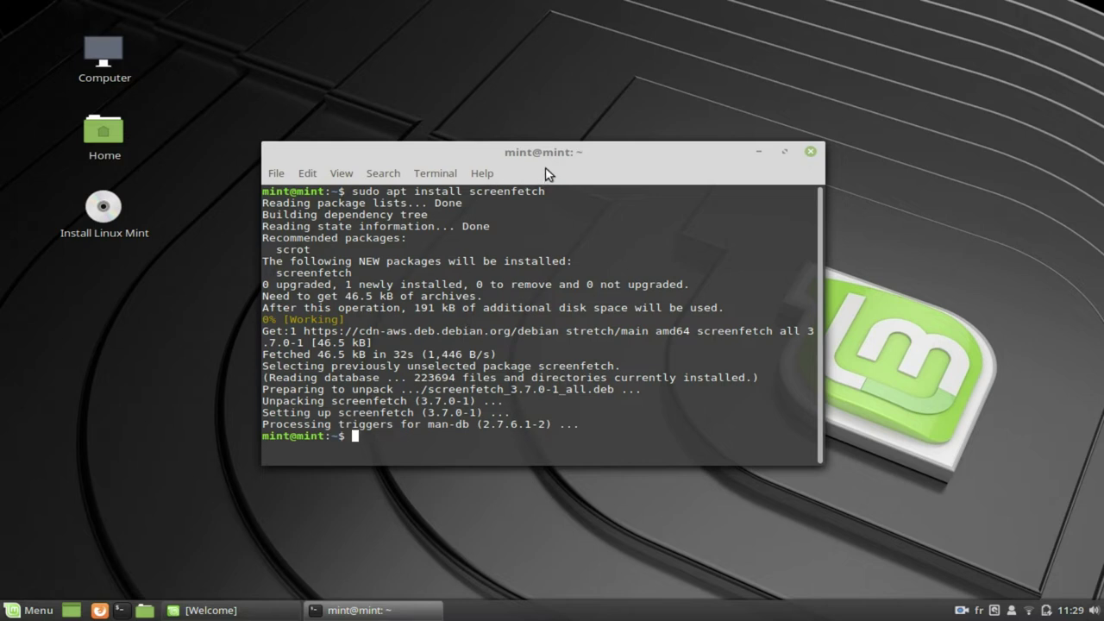
# - Clear the terminal and run screenfetch to display the system summary
pyautogui.hotkey('ctrl', 'l')
pyautogui.write('qcree')
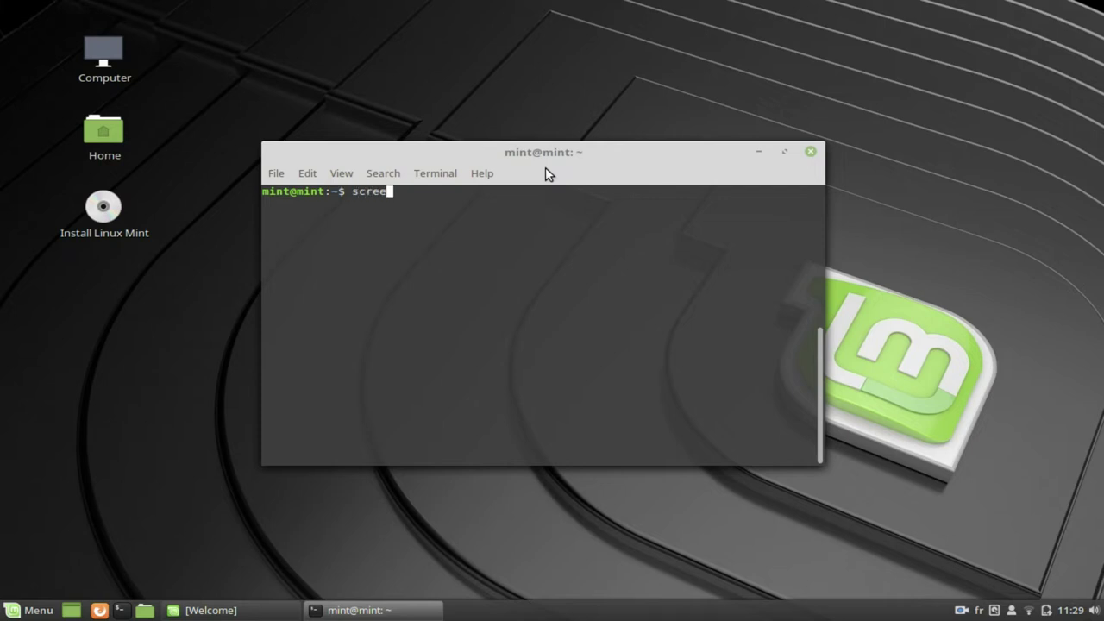
pyautogui.write('nfetch')
pyautogui.press('Return')
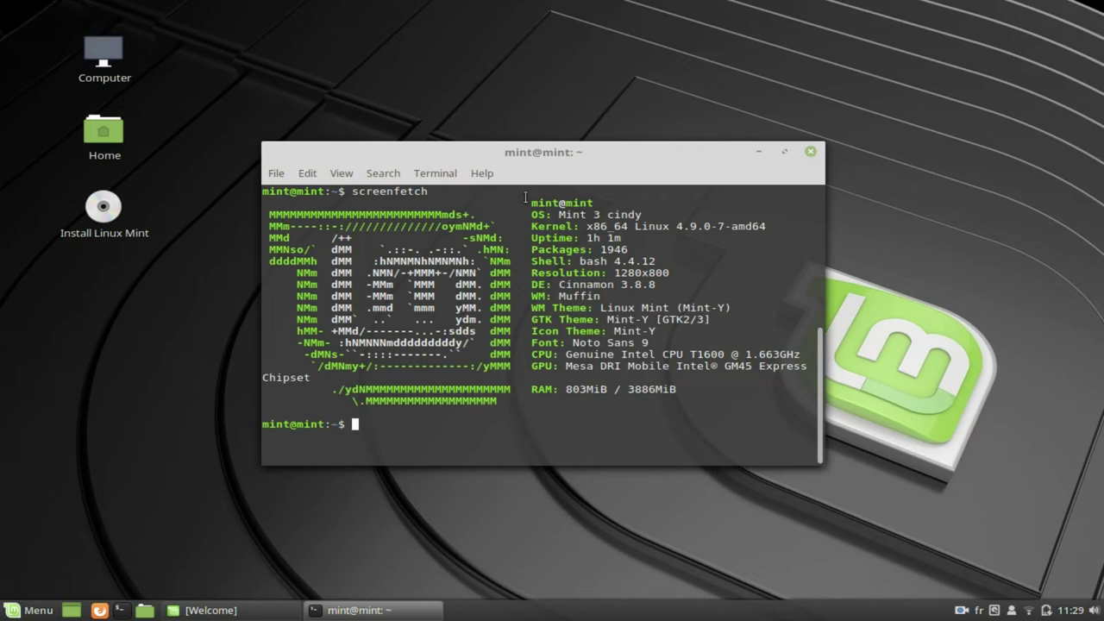
# - Examine the OS, kernel, uptime, package count and desktop environment entries in the screenfetch output, highlighting each one
pyautogui.moveTo(559, 215); pyautogui.dragTo(641, 214)
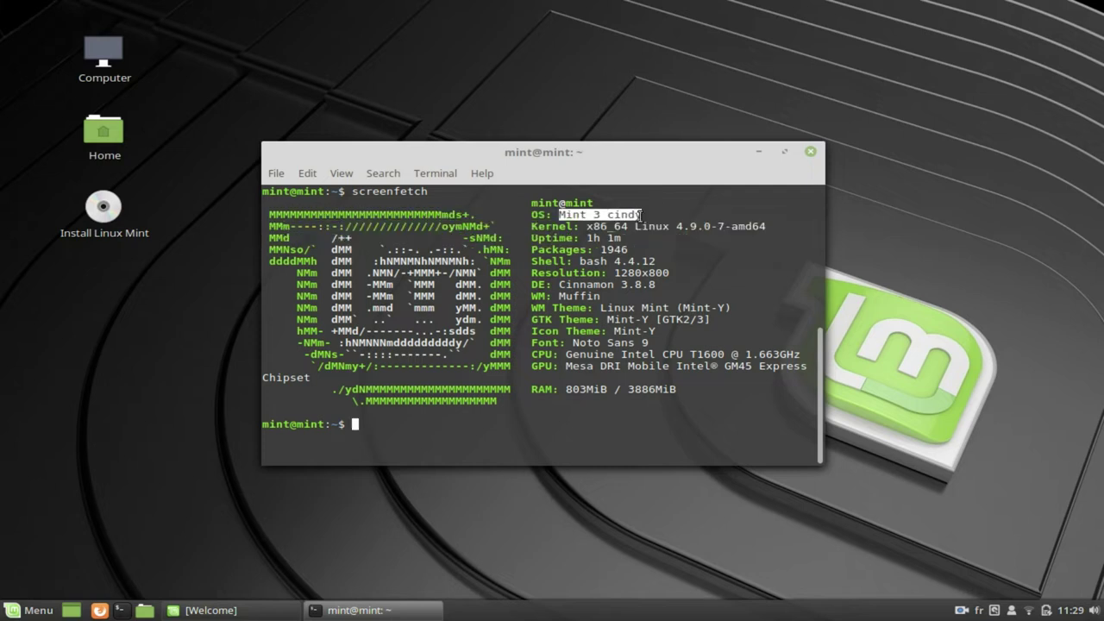
pyautogui.click(641, 212)
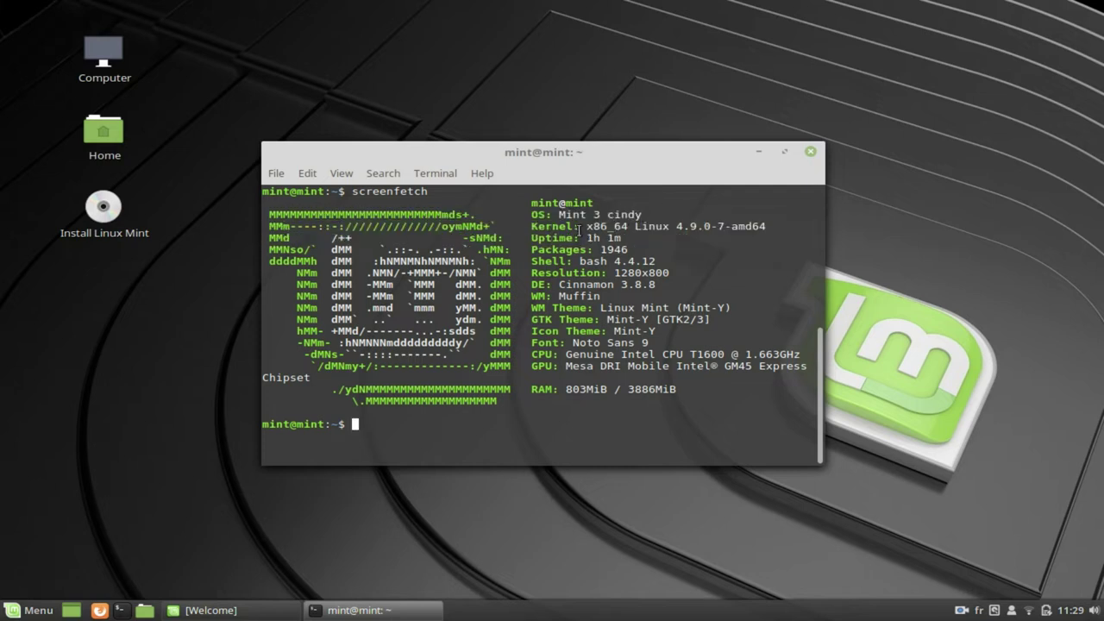
pyautogui.moveTo(587, 226); pyautogui.dragTo(786, 227)
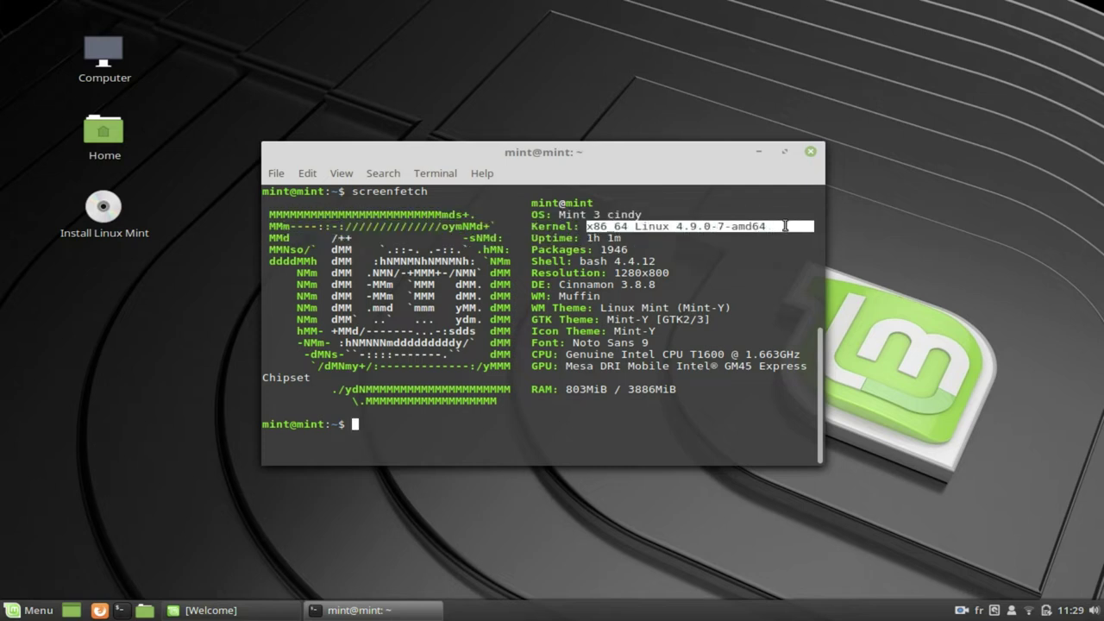
pyautogui.doubleClick(595, 236)
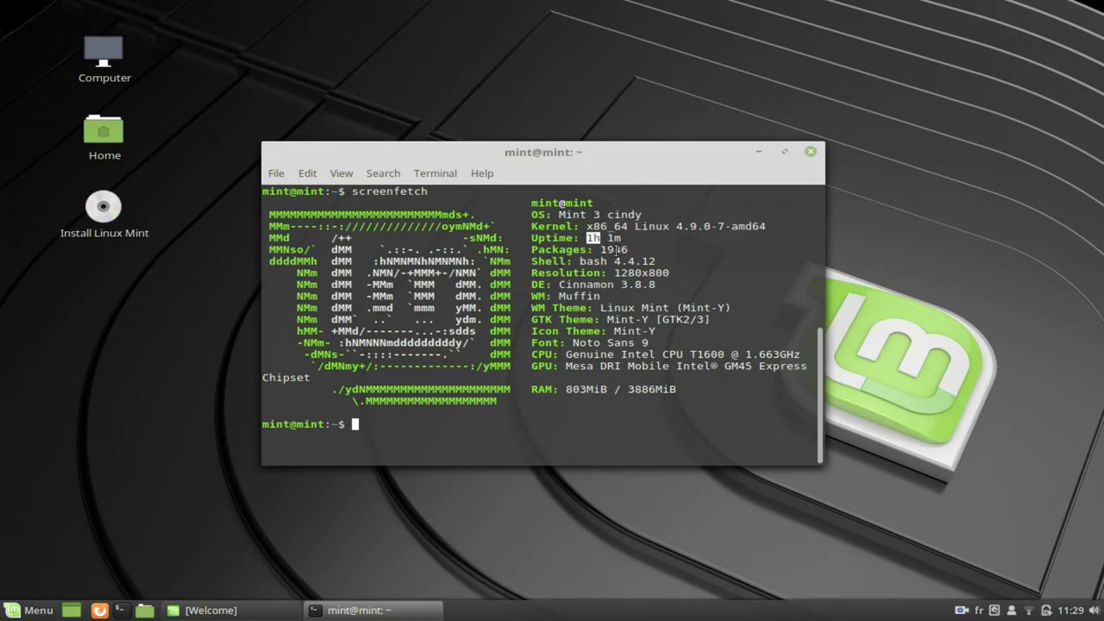
pyautogui.doubleClick(615, 249)
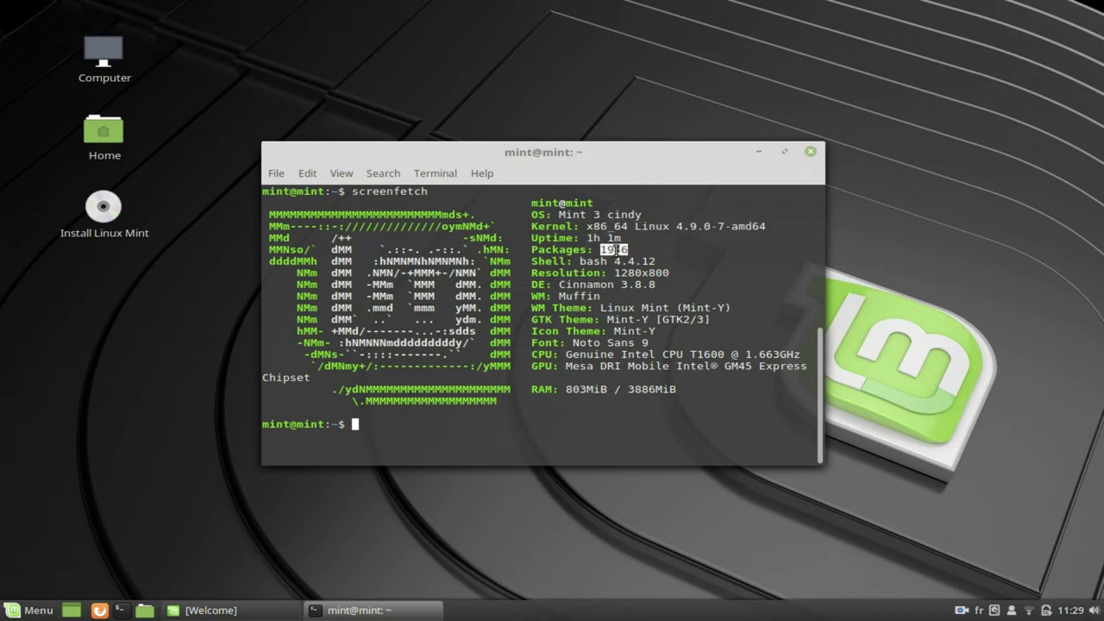
pyautogui.doubleClick(583, 285)
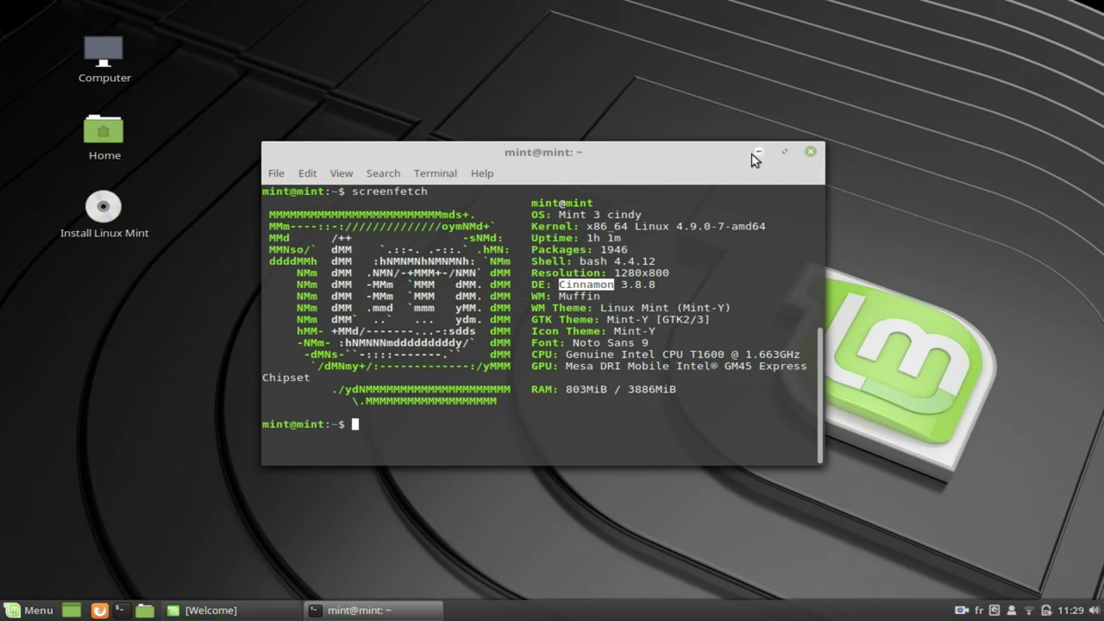
# - Print the full system information with "uname -a" and the kernel version with "uname --kernel-release"
pyautogui.write('sudo')
pyautogui.press('BackSpace')
pyautogui.press('BackSpace')
pyautogui.press('BackSpace')
pyautogui.press('BackSpace')
pyautogui.press('BackSpace')
pyautogui.write('unma')
pyautogui.press('BackSpace')
pyautogui.press('BackSpace')
pyautogui.press('BackSpace')
pyautogui.write('name -a')
pyautogui.press('Return')
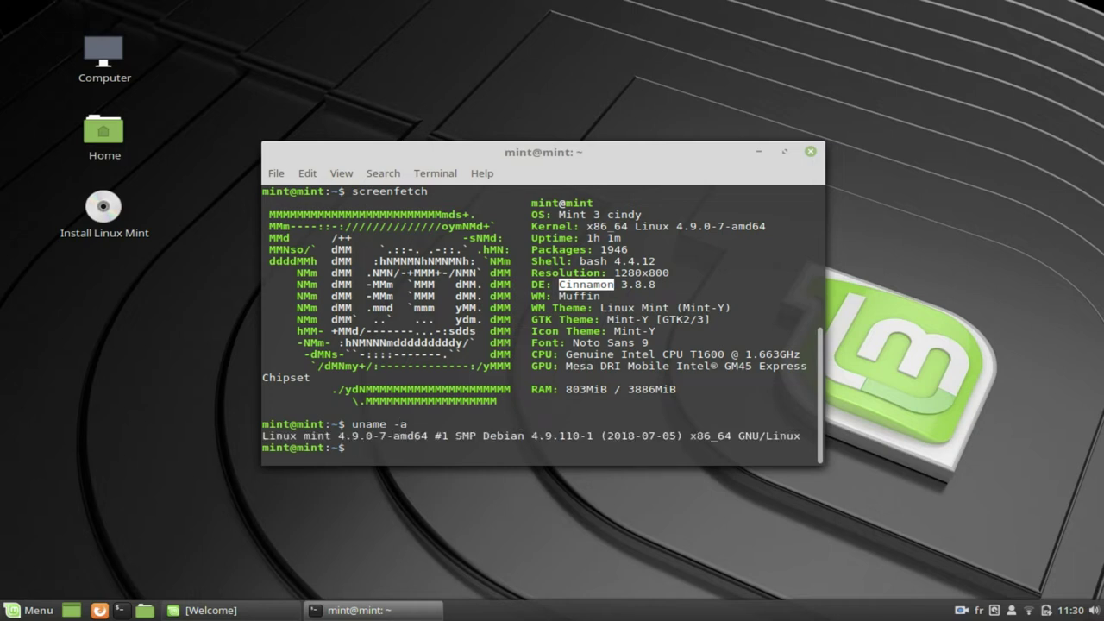
pyautogui.write('uname --kernel-release')
pyautogui.press('Return')
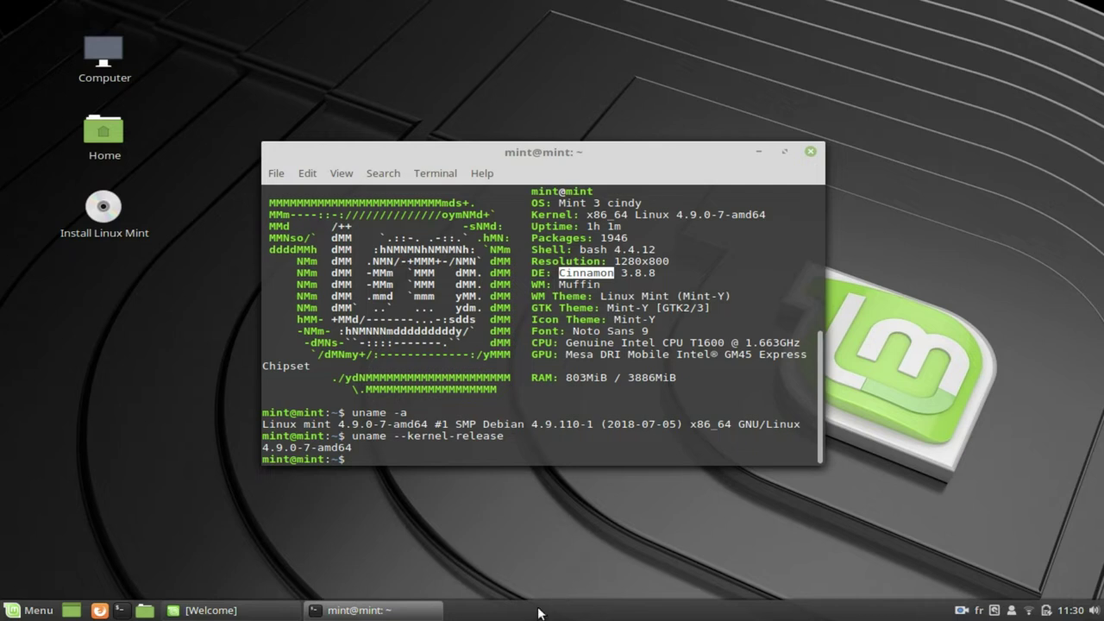
# - Launch System Snapshots from First Steps in the Welcome window and finish the setup wizard with the RSYNC snapshot type
pyautogui.click(405, 618)
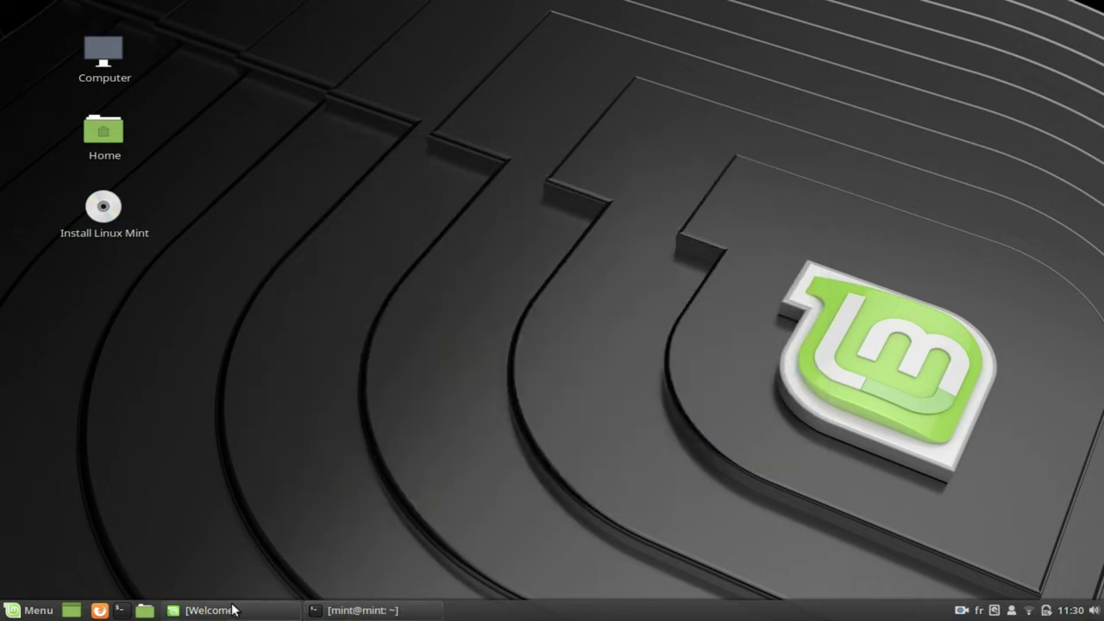
pyautogui.click(235, 610)
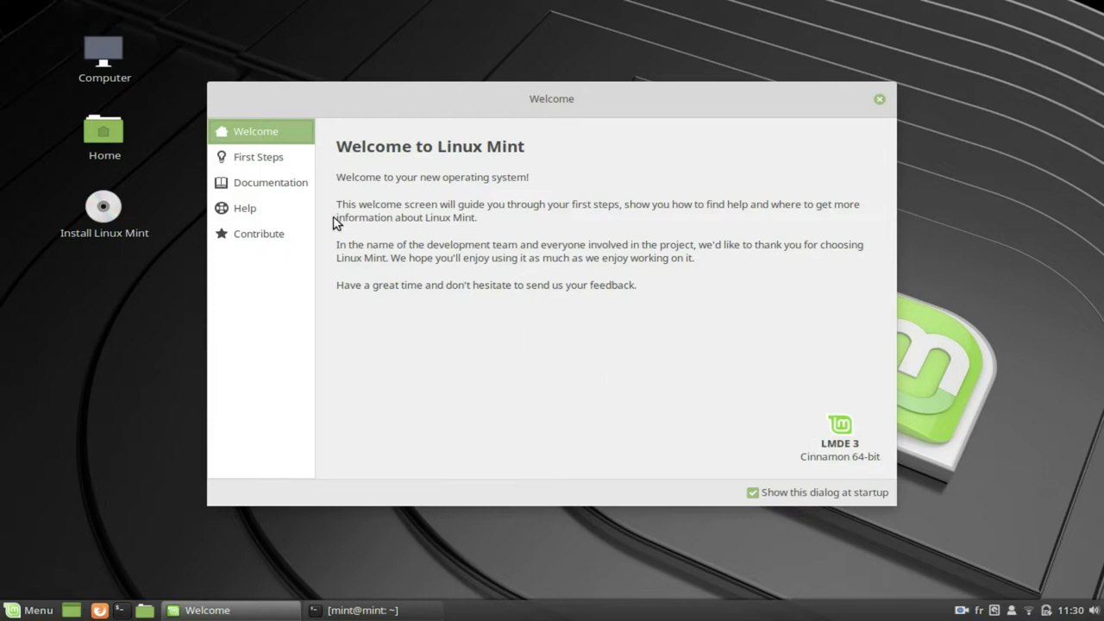
pyautogui.click(238, 163)
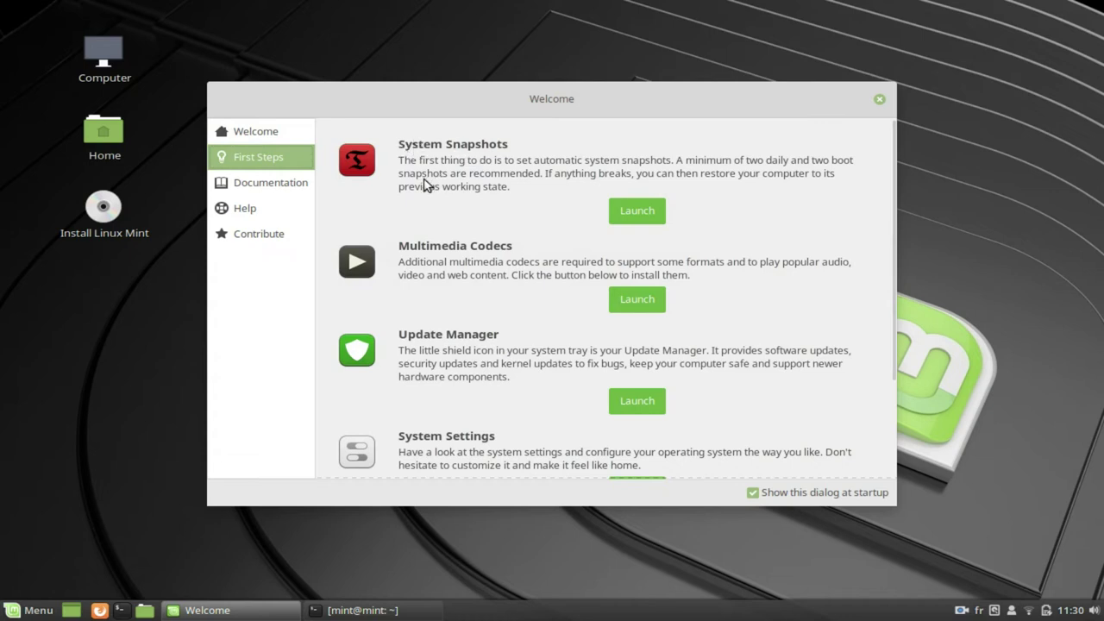
pyautogui.click(631, 218)
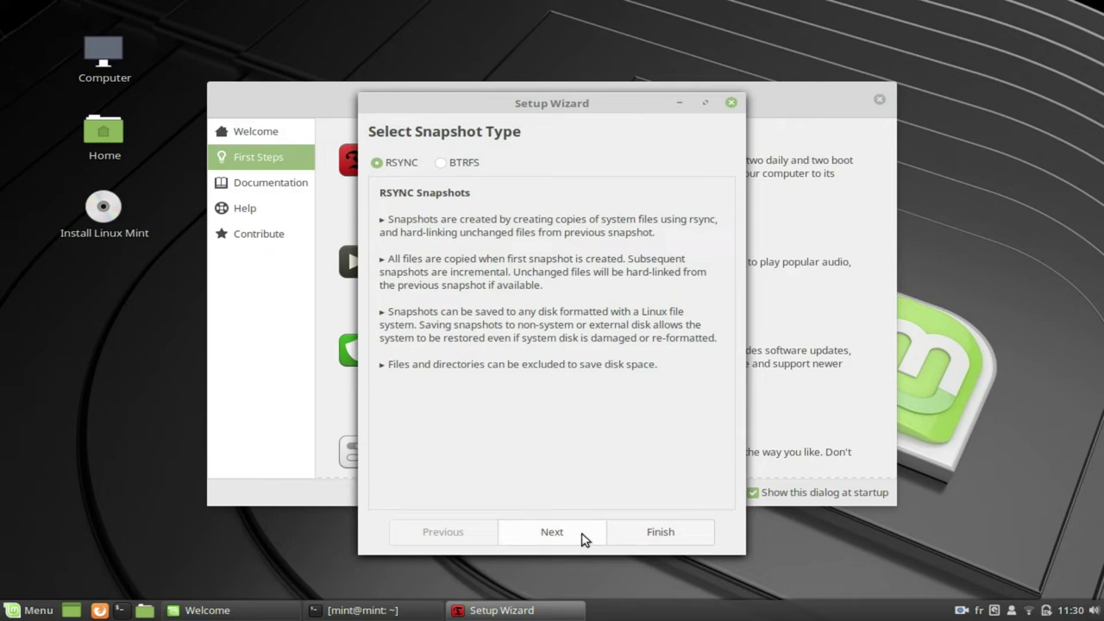
pyautogui.click(649, 534)
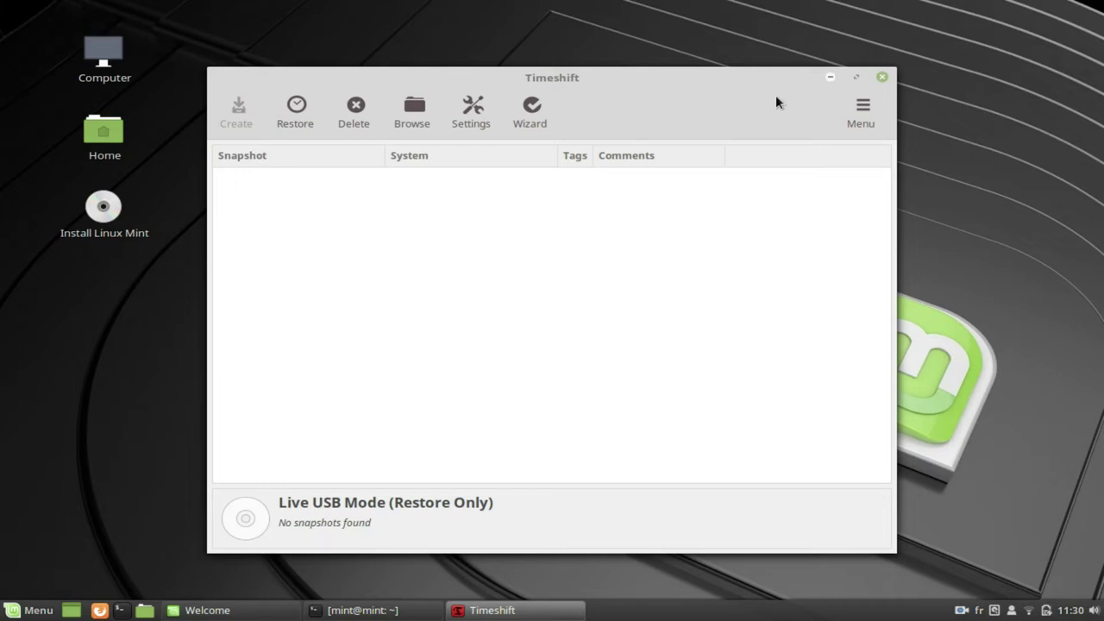
# - Check the About information of Timeshift and close the program
pyautogui.click(865, 125)
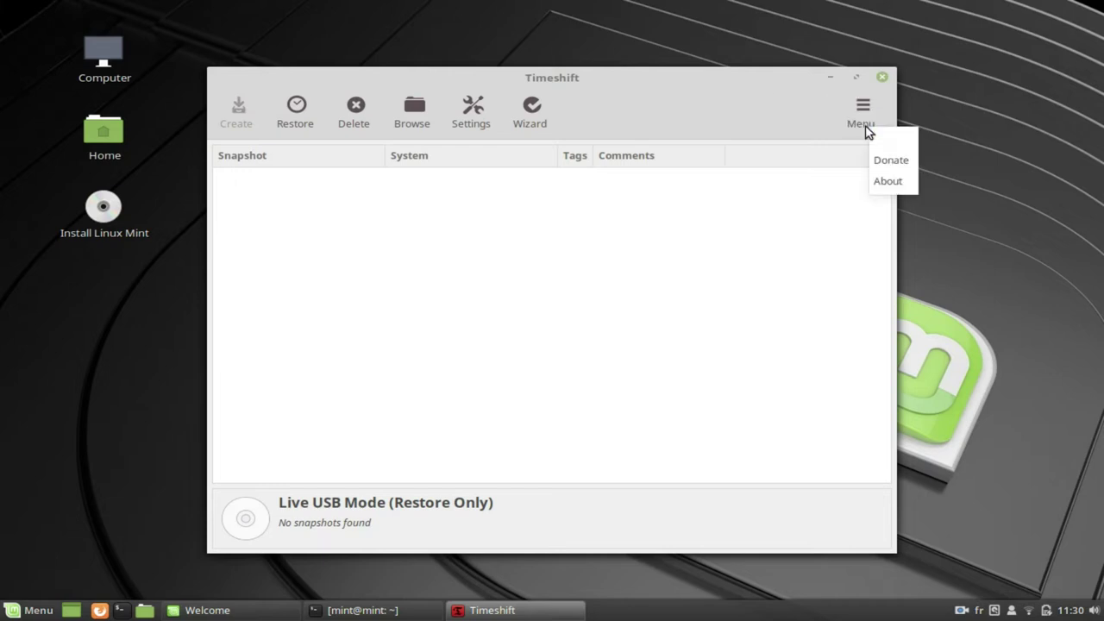
pyautogui.click(897, 183)
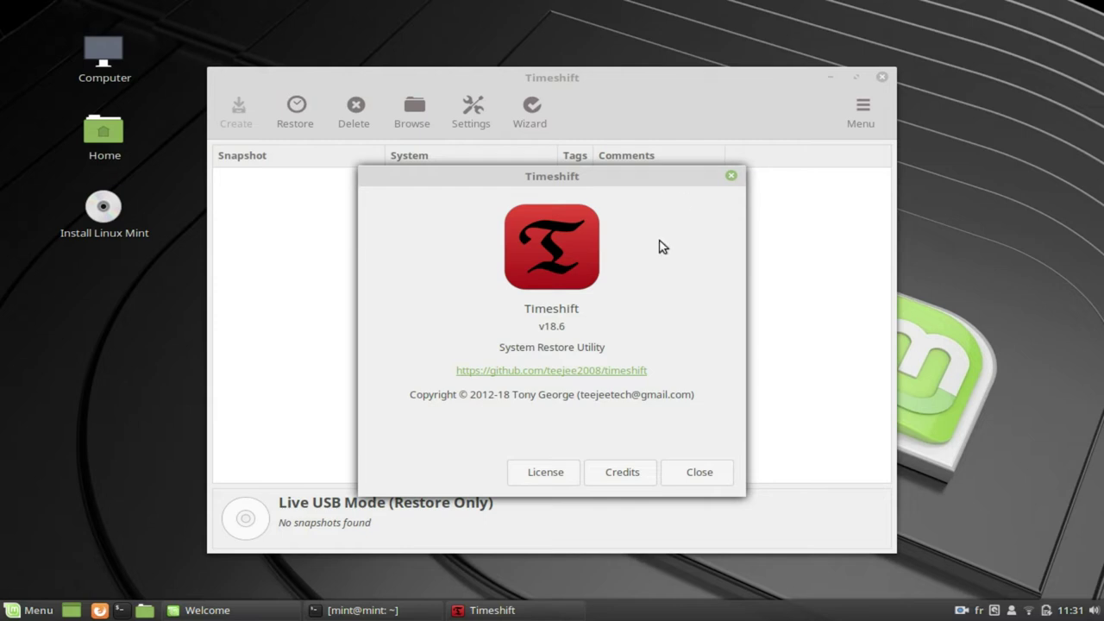
pyautogui.click(731, 176)
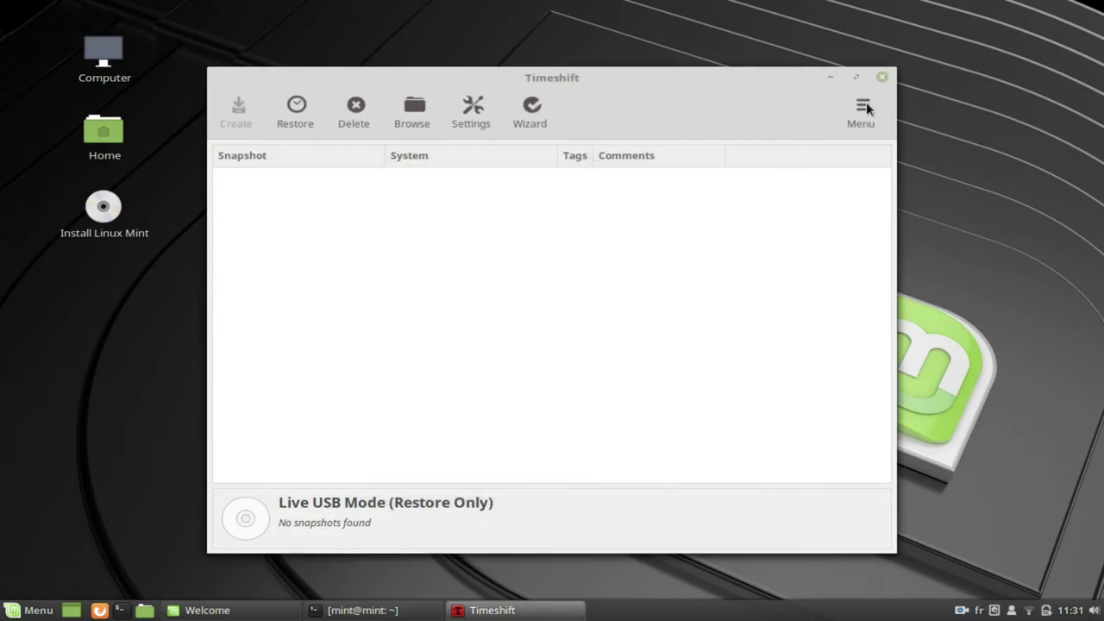
pyautogui.click(881, 77)
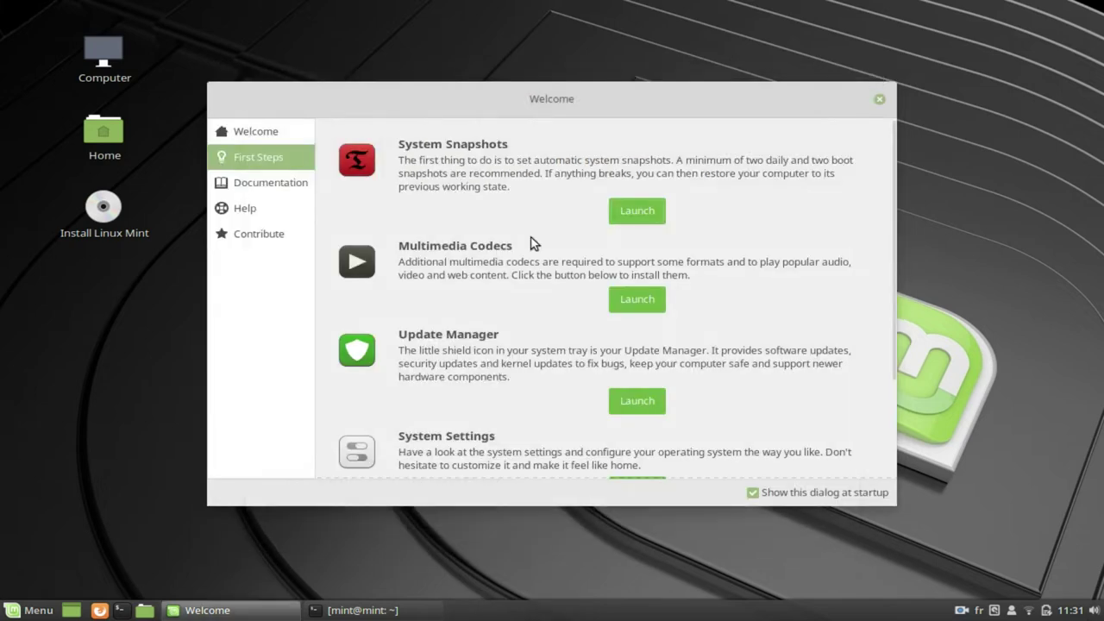
# - Install the multimedia codecs (mint-meta-codecs) with individual download files shown, and launch the Update Manager from First Steps
pyautogui.click(657, 305)
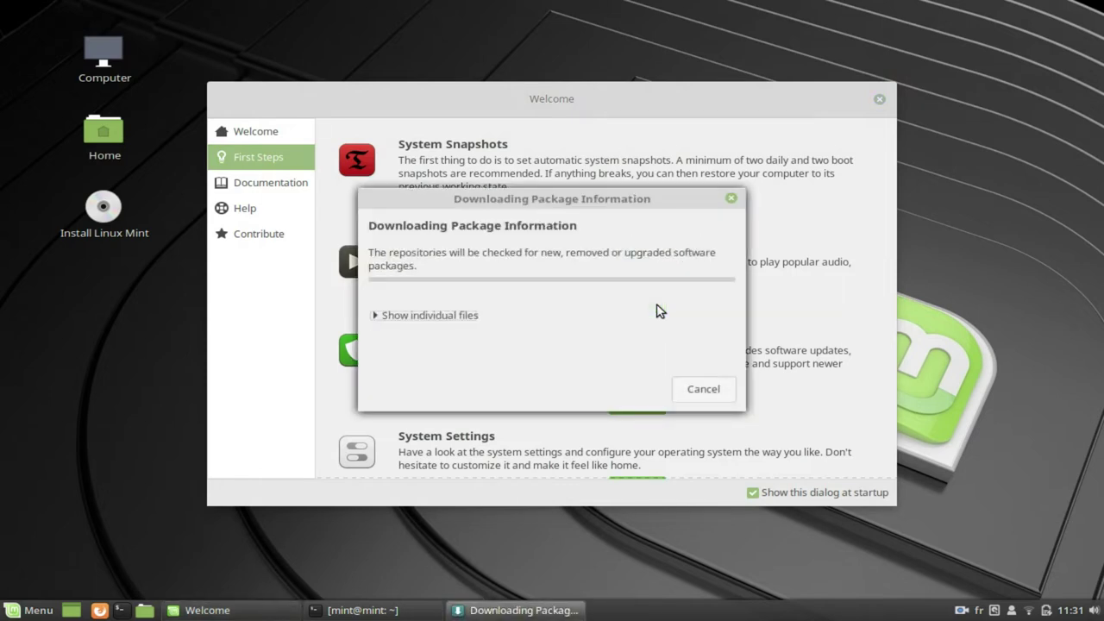
pyautogui.click(403, 314)
pyautogui.moveTo(520, 197); pyautogui.dragTo(524, 108)
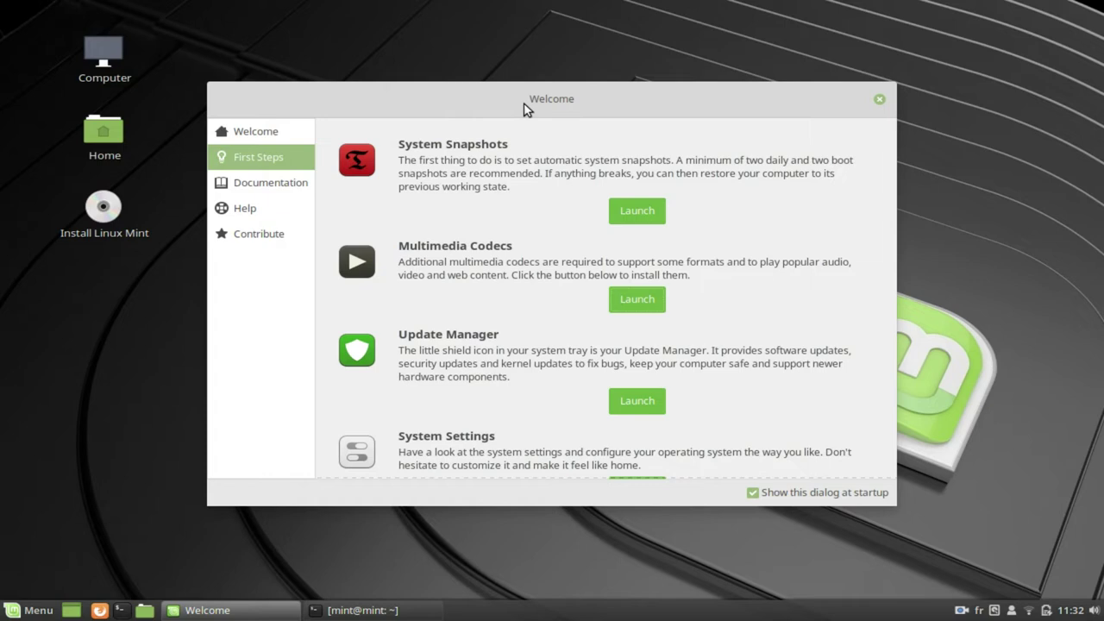
pyautogui.click(636, 399)
pyautogui.click(640, 352)
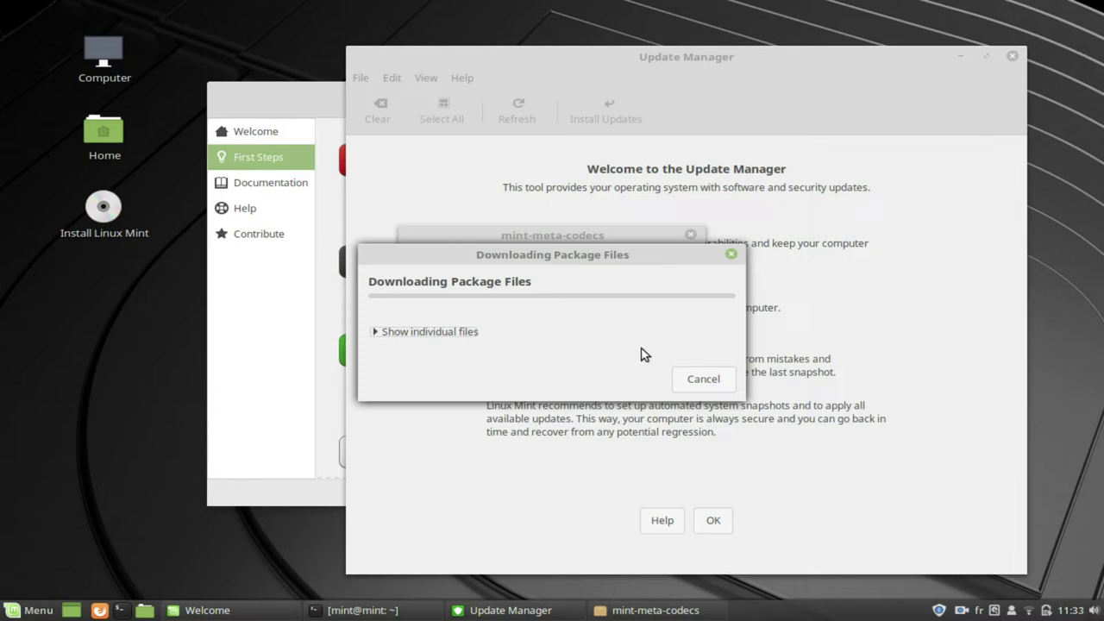
pyautogui.click(459, 336)
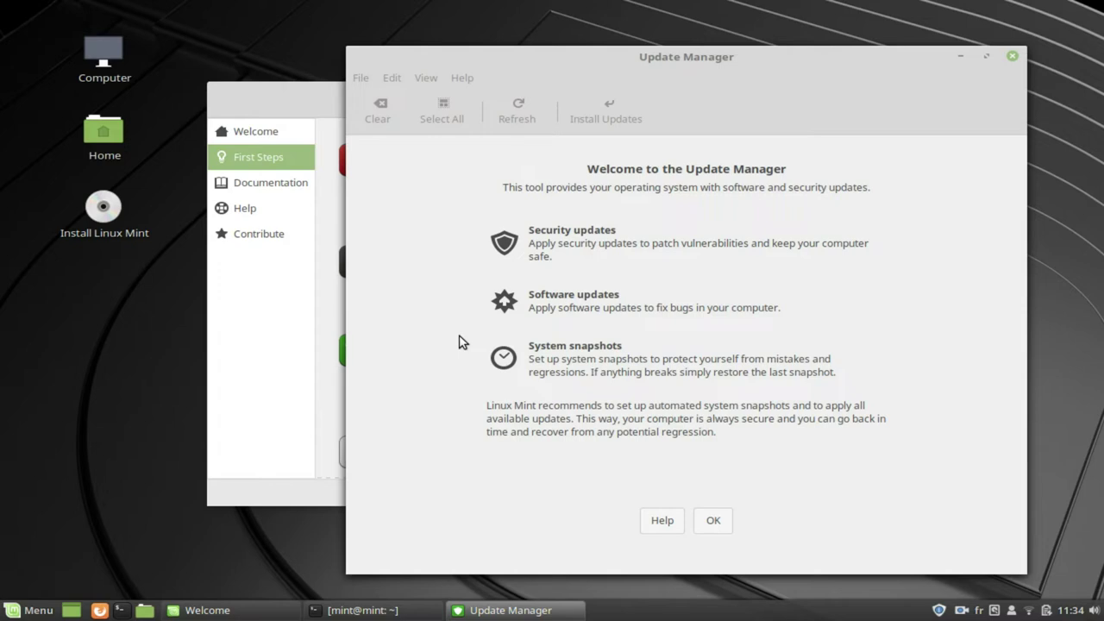
# - Accept the Update Manager's welcome page and install all selected updates, showing the individual files being downloaded
pyautogui.click(709, 522)
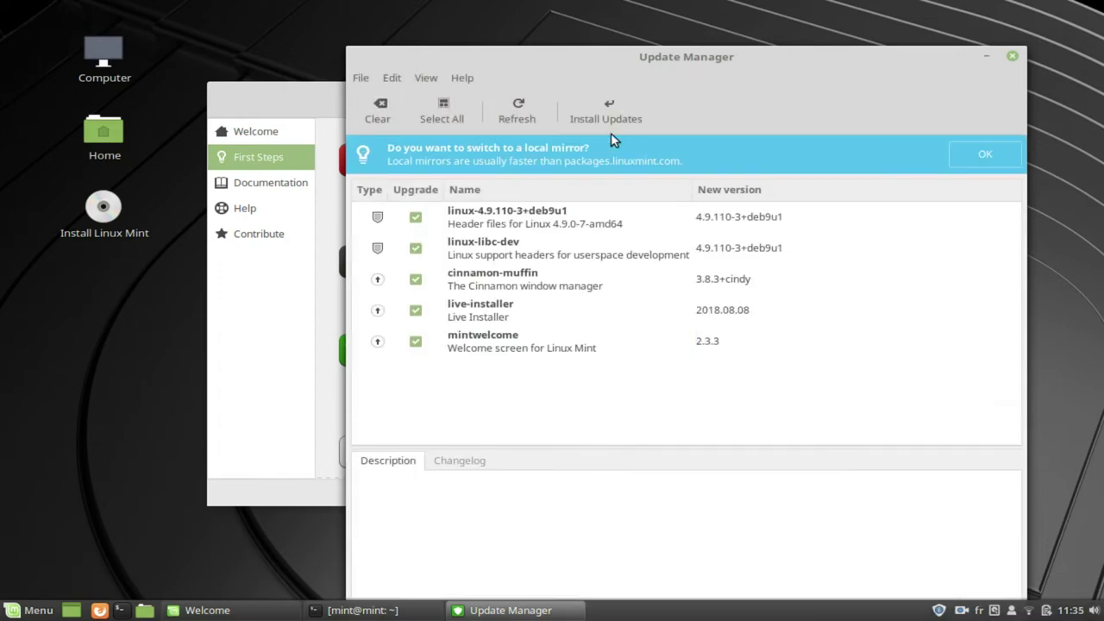
pyautogui.click(620, 116)
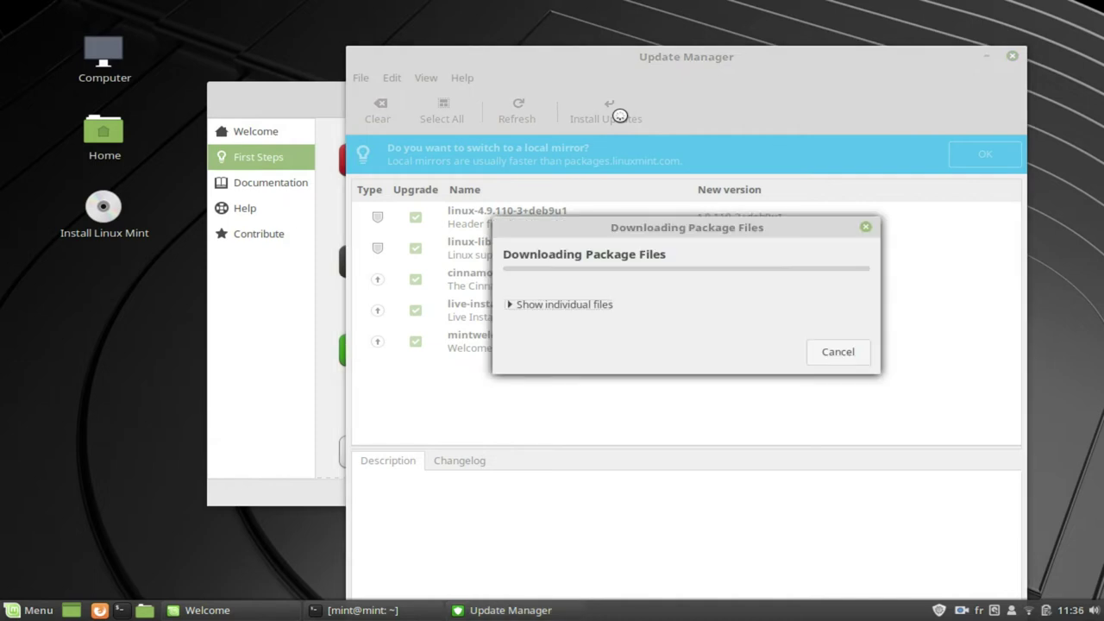
pyautogui.click(511, 306)
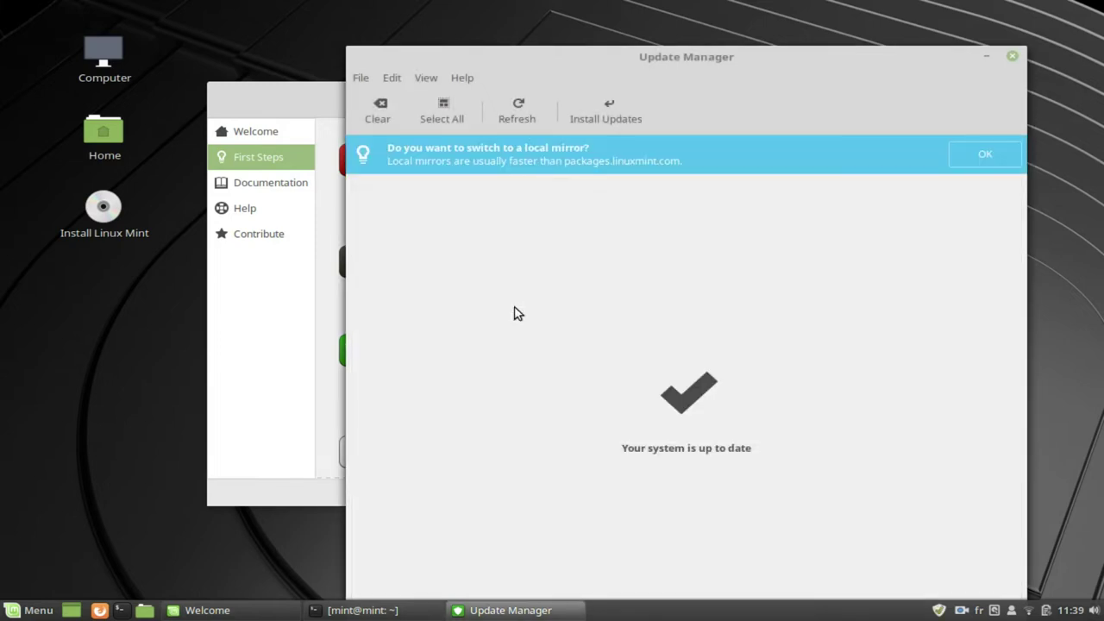
# - Close the Update Manager, launch System Settings from First Steps in the Welcome window, and look over the available settings
pyautogui.click(1012, 57)
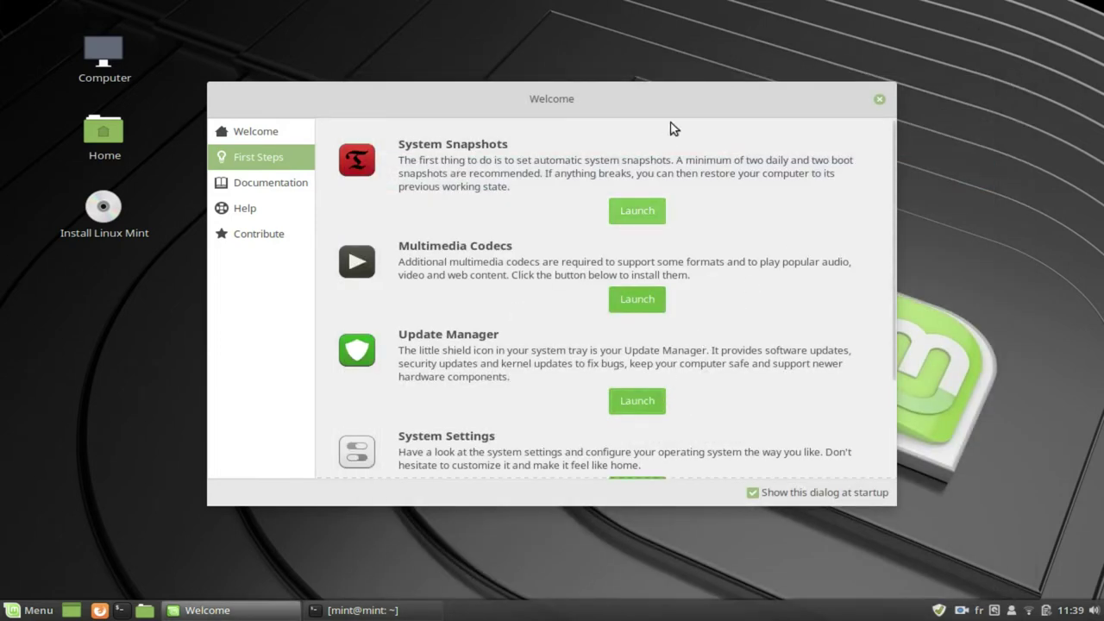
pyautogui.scroll(-3, 697, 269)
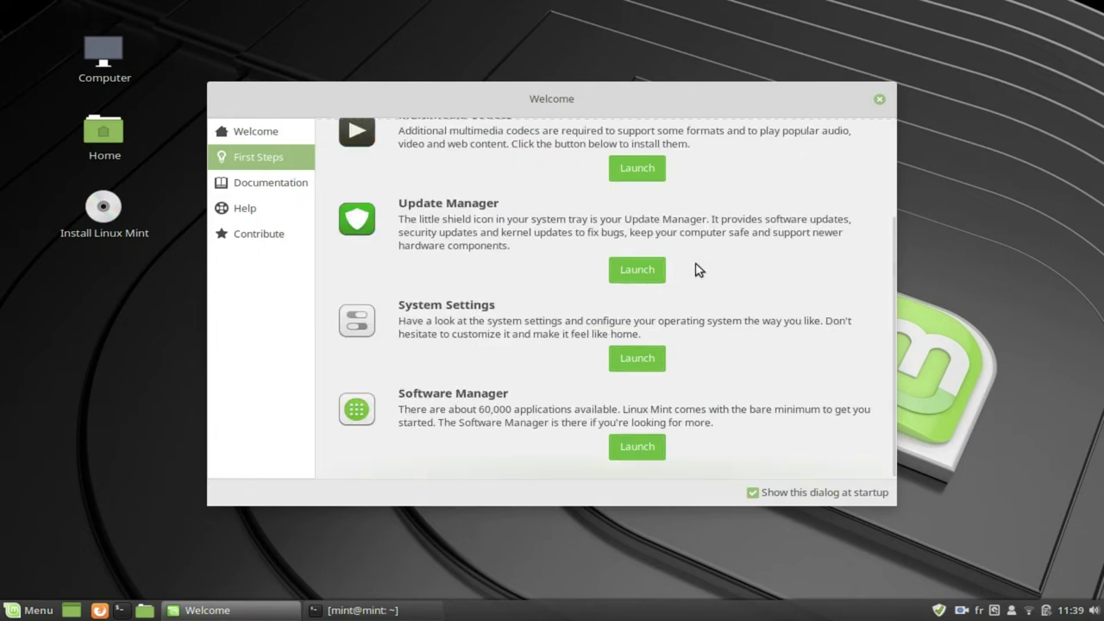
pyautogui.click(635, 358)
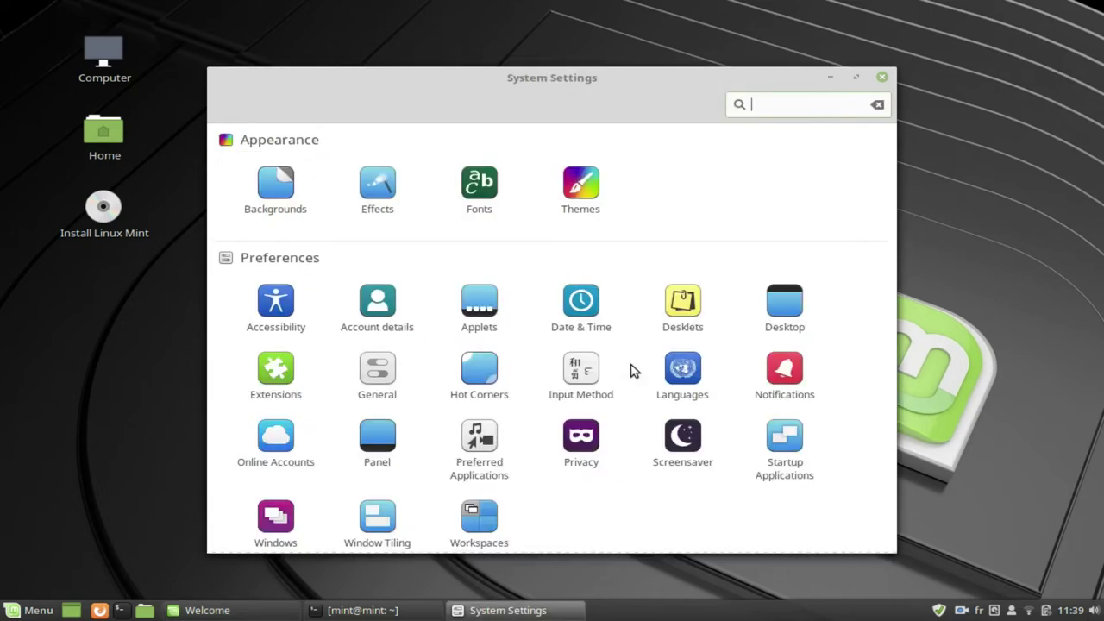
pyautogui.scroll(-5, 632, 371)
pyautogui.scroll(5, 632, 371)
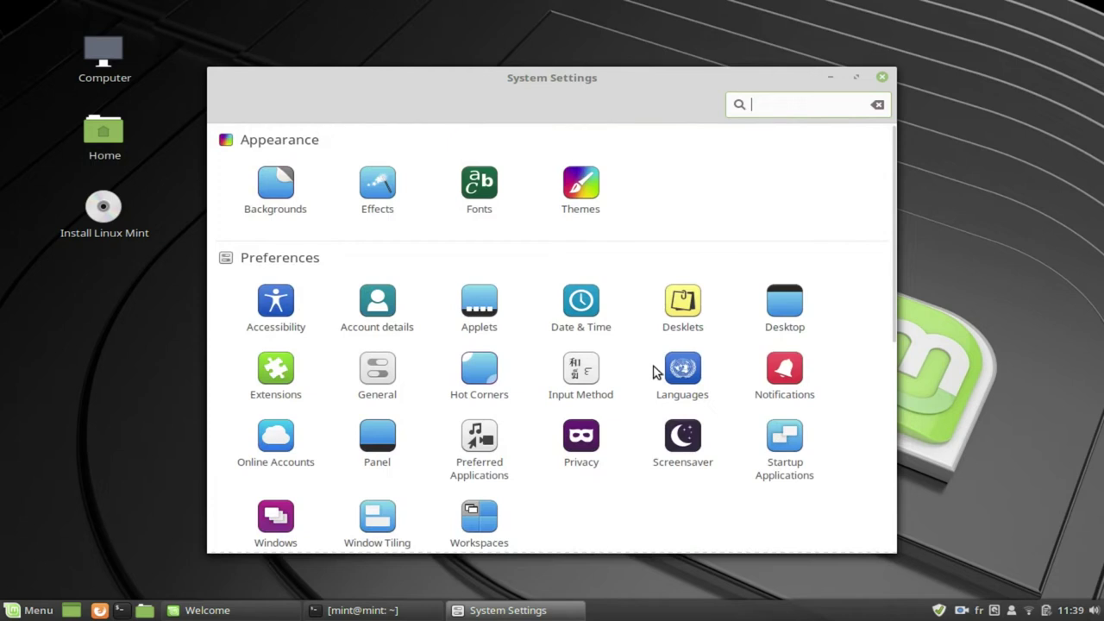
# - Check the language and region choices and the installed languages in the Languages settings, and close Language Settings without changes
pyautogui.click(700, 390)
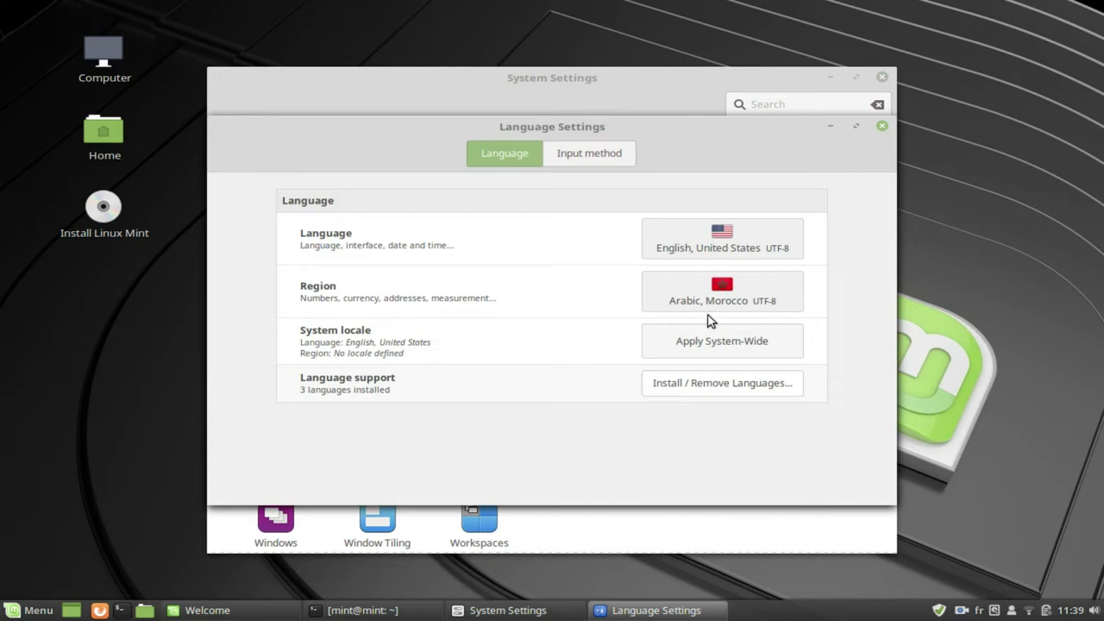
pyautogui.click(726, 249)
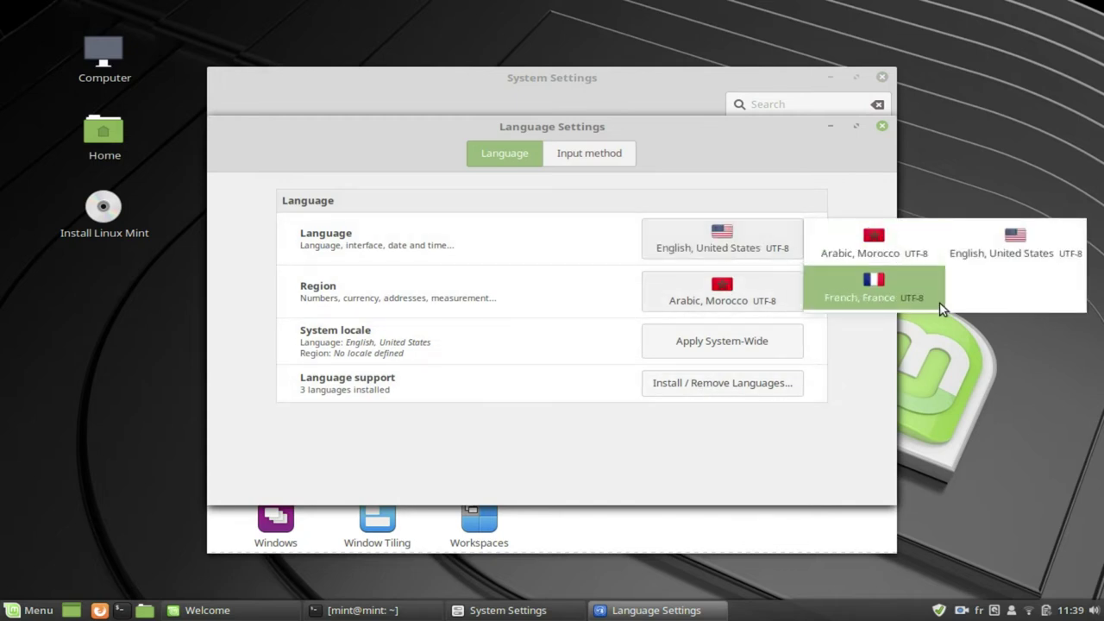
pyautogui.click(982, 400)
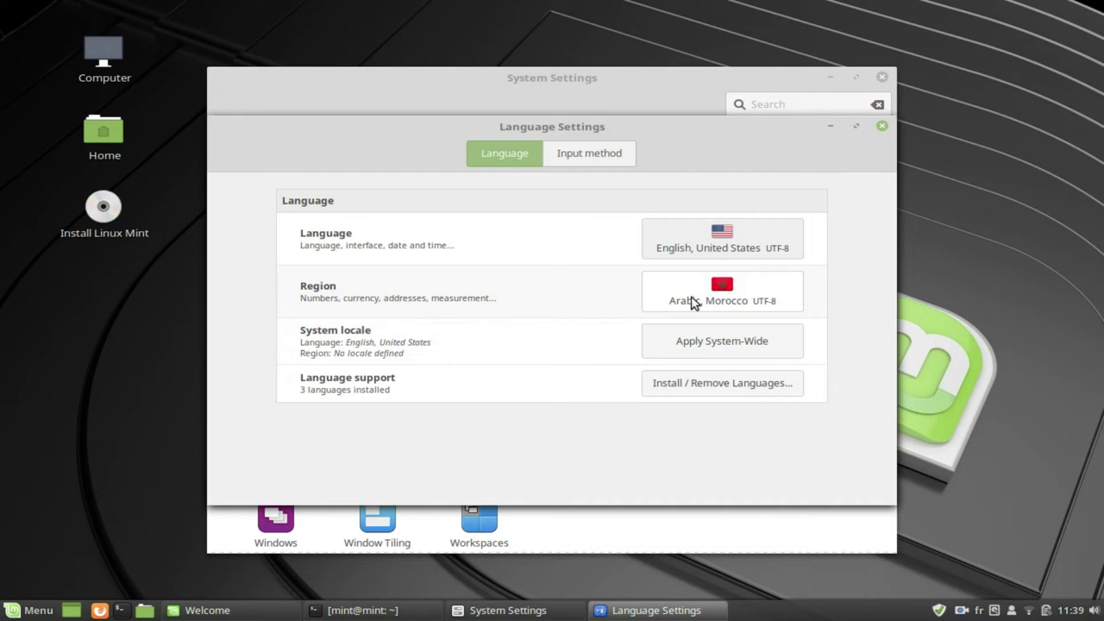
pyautogui.click(729, 299)
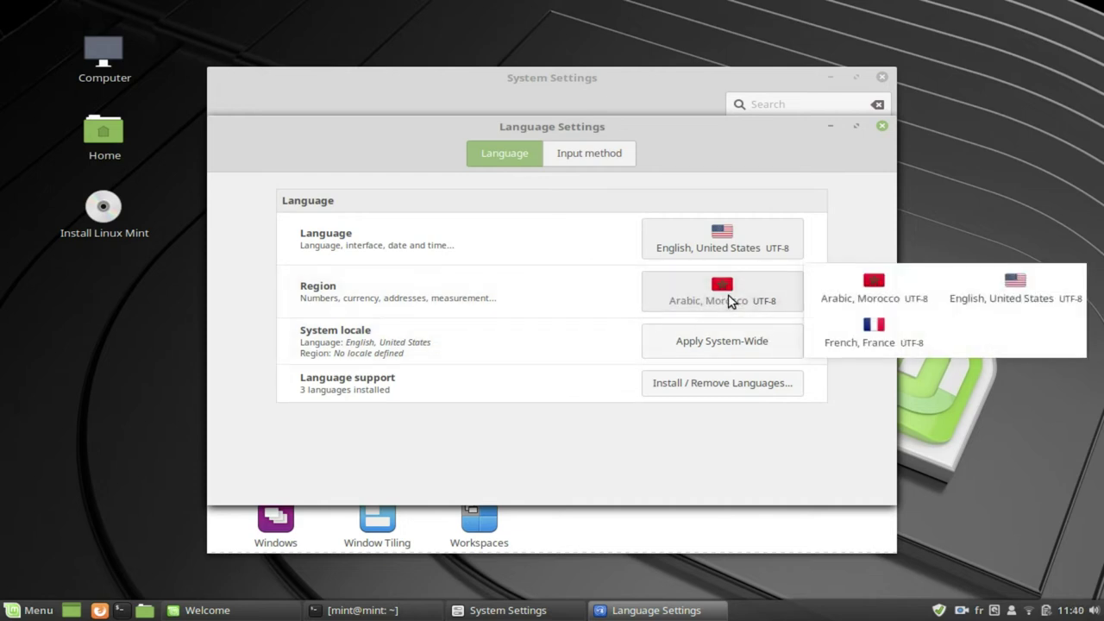
pyautogui.click(690, 382)
pyautogui.click(723, 390)
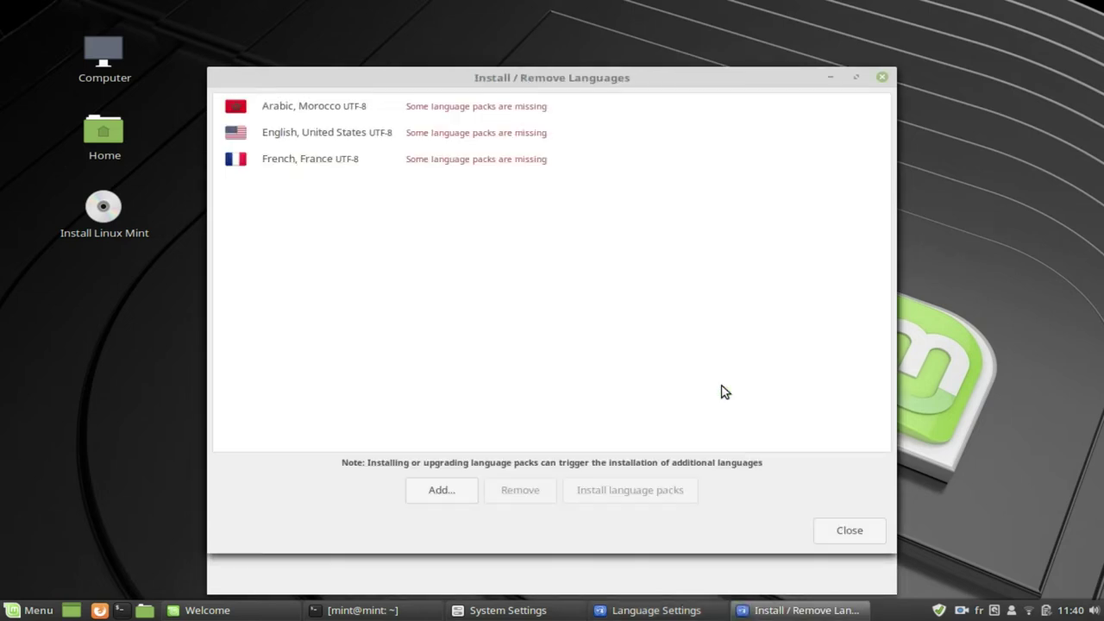
pyautogui.click(851, 533)
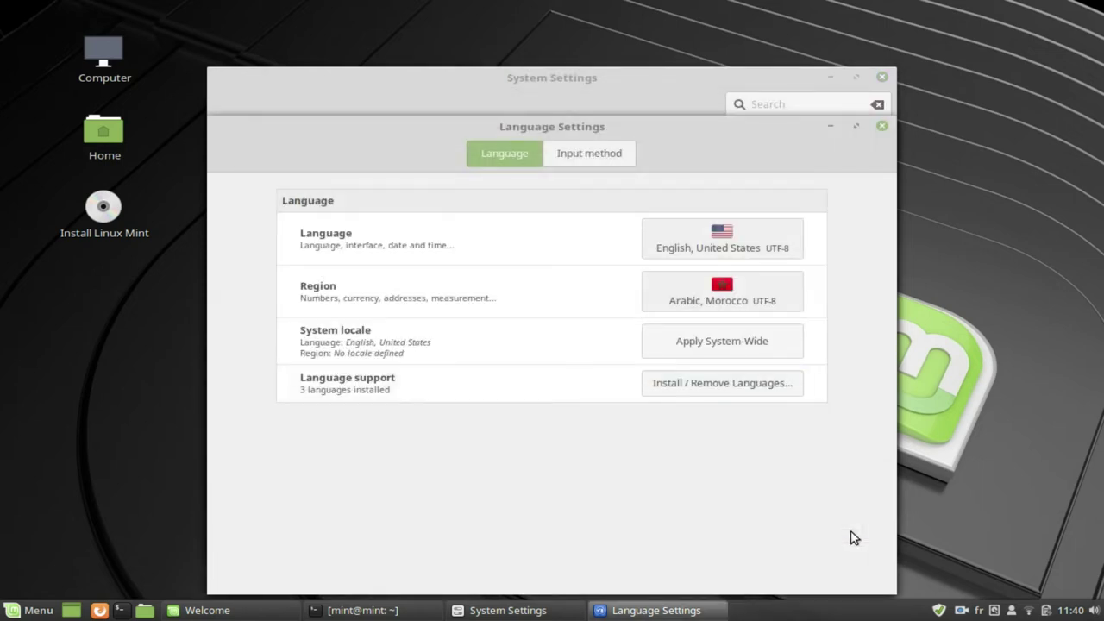
pyautogui.click(880, 126)
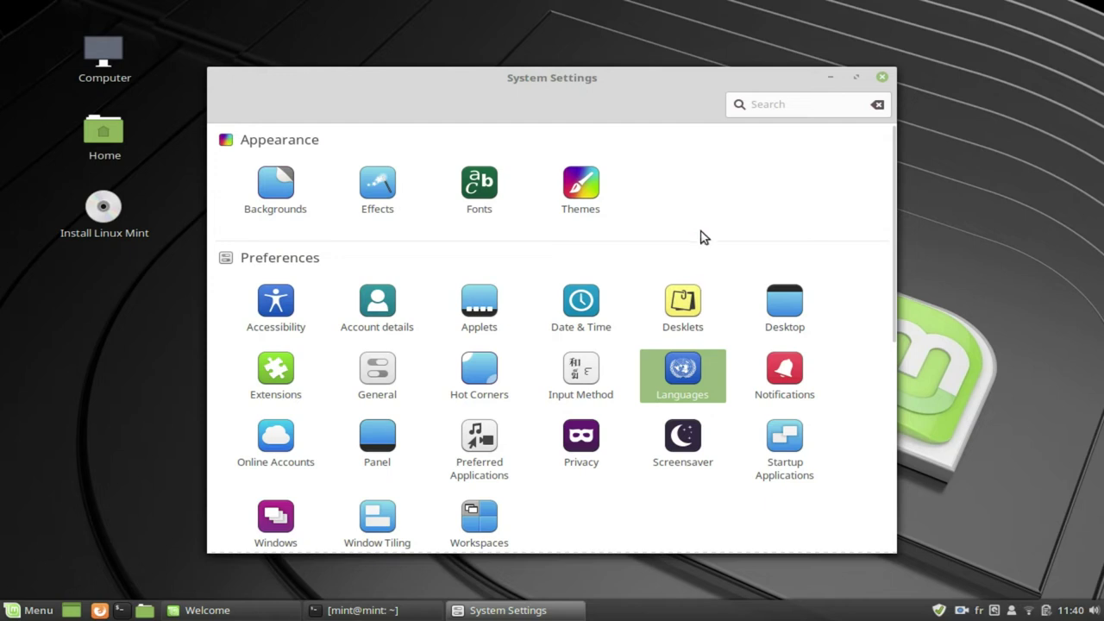
# - Look through the Keyboard settings for typing, shortcuts and layouts, including the dialog for adding a layout, and return to the settings overview
pyautogui.scroll(-5, 716, 332)
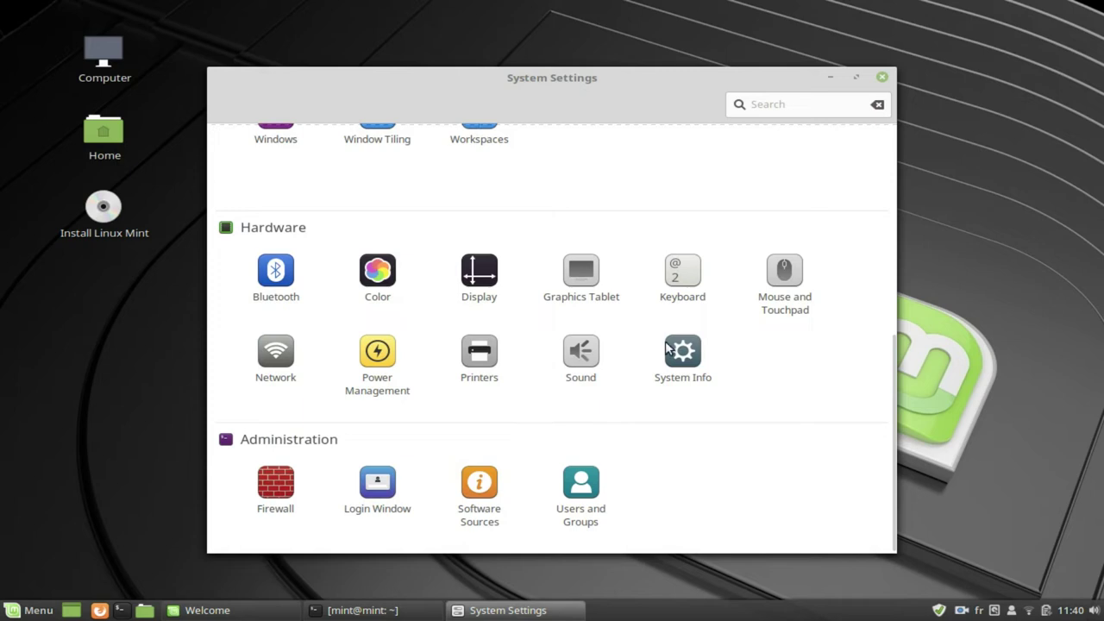
pyautogui.click(689, 290)
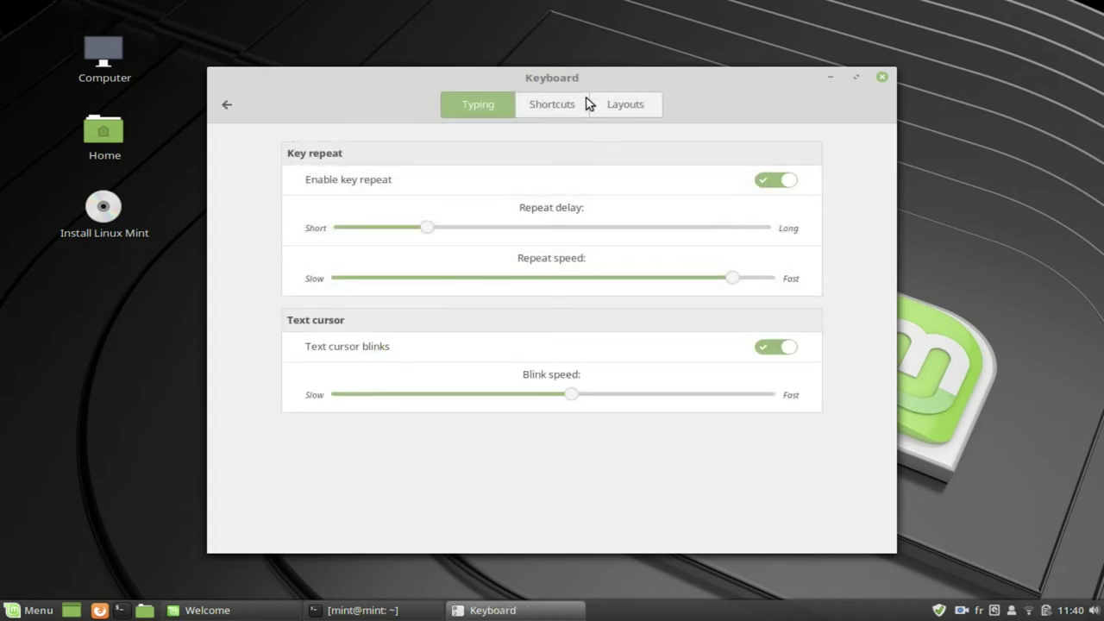
pyautogui.click(546, 95)
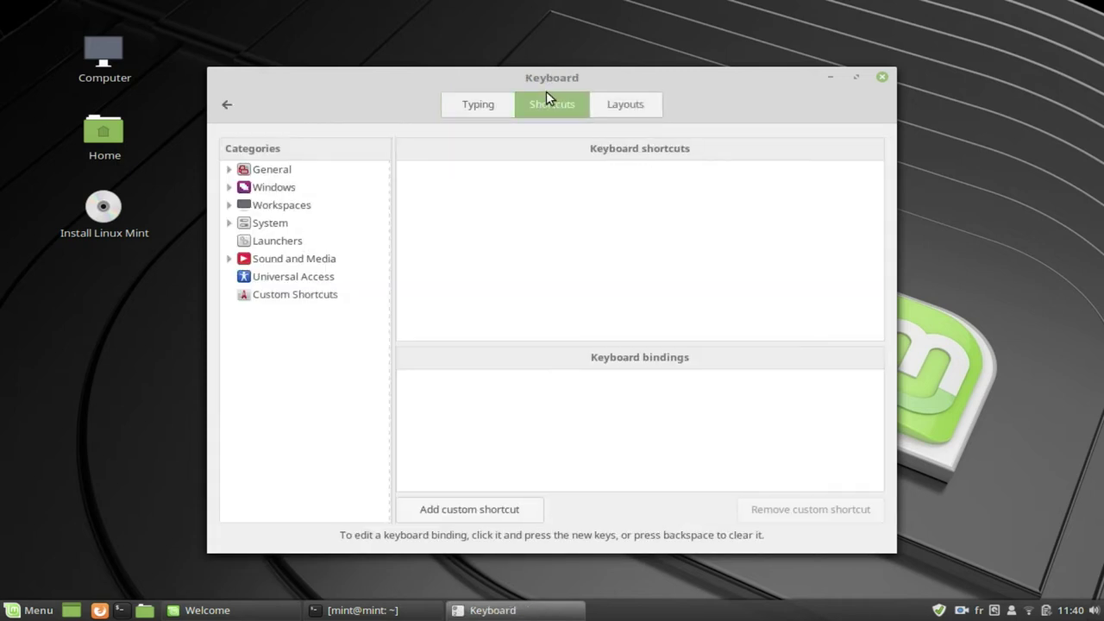
pyautogui.click(624, 115)
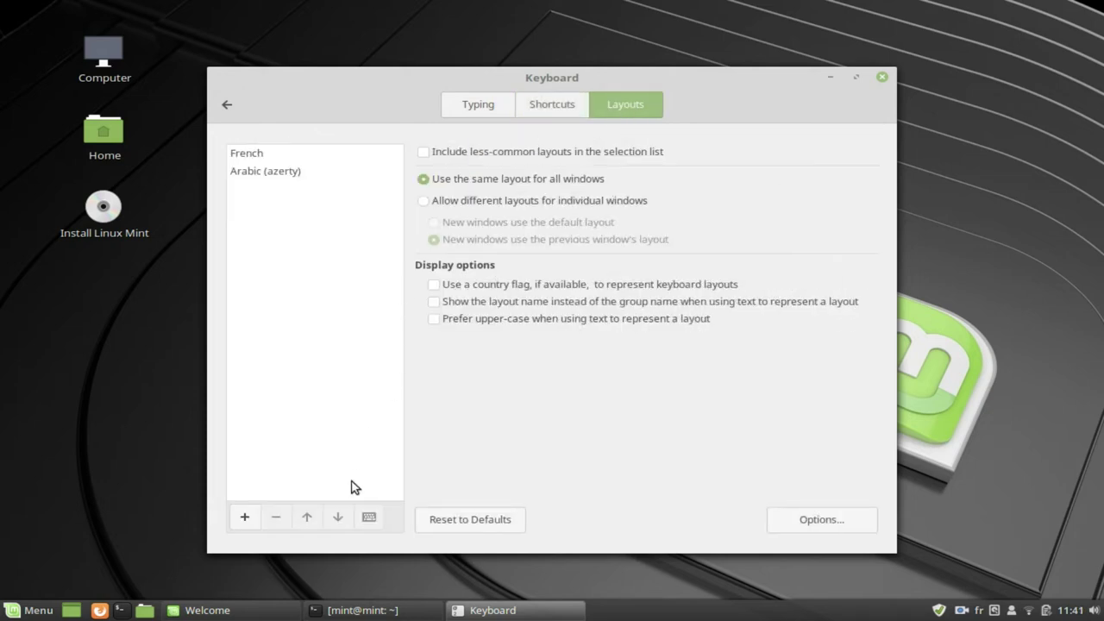
pyautogui.click(247, 522)
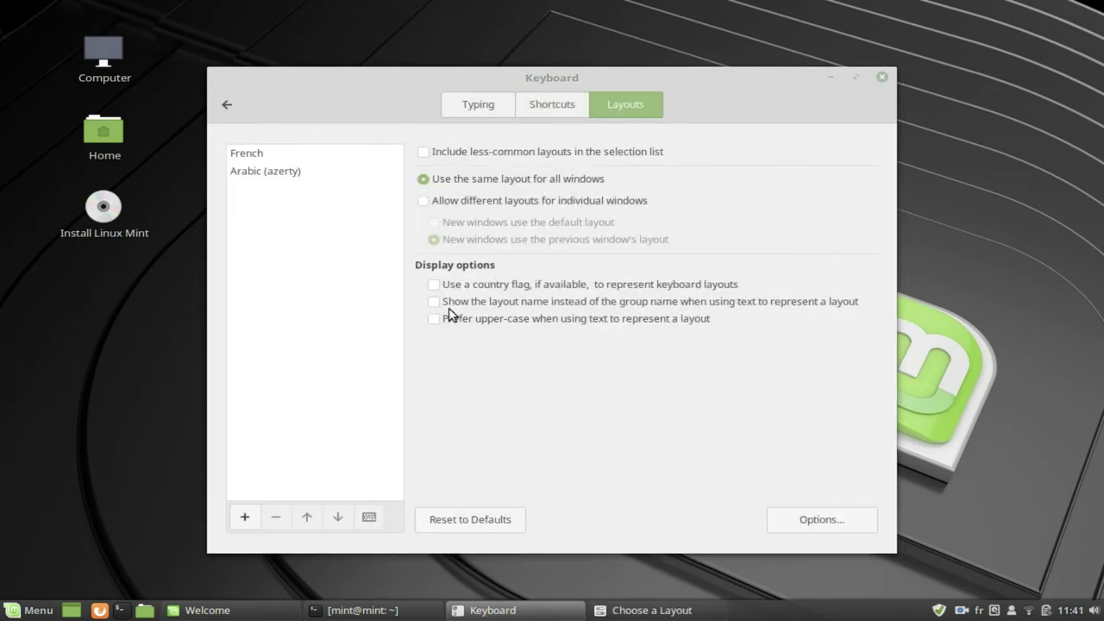
pyautogui.click(603, 433)
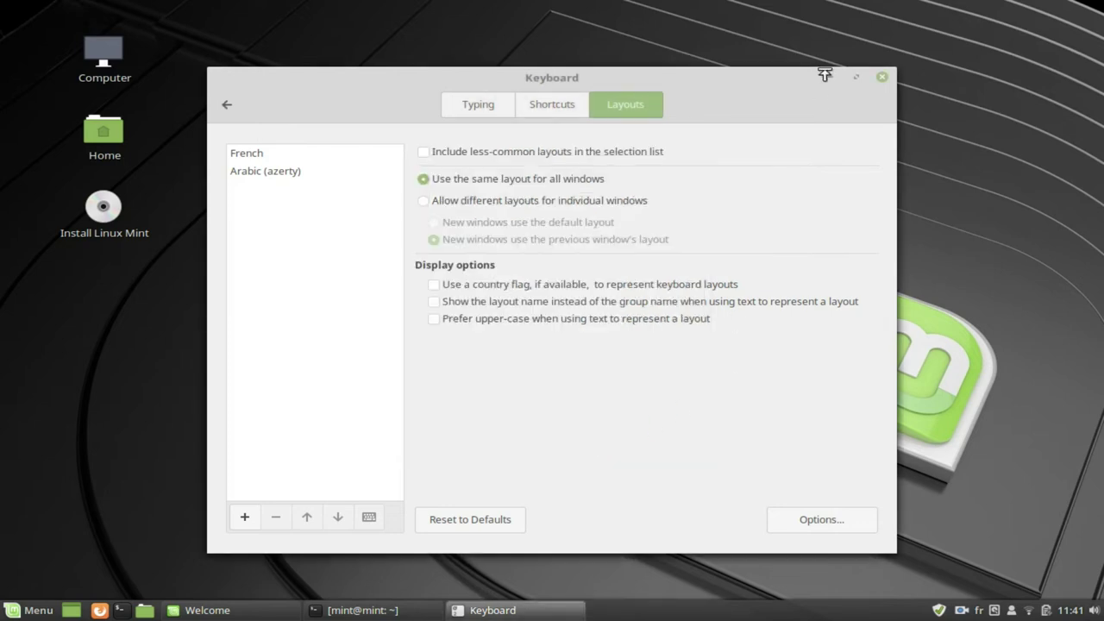
pyautogui.click(227, 104)
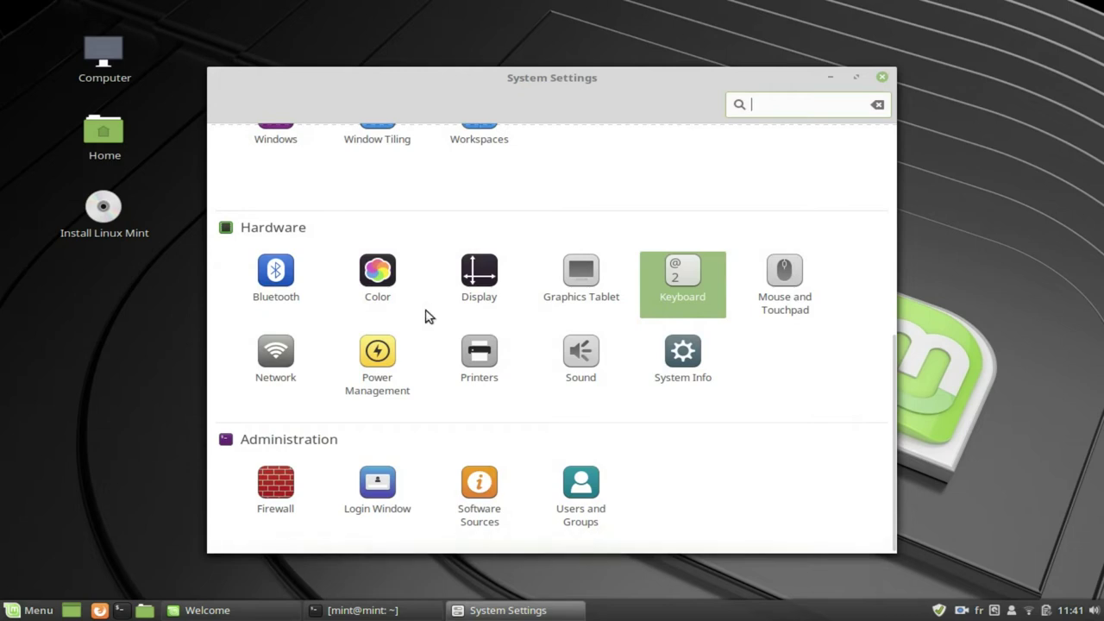
# - Close System Settings and launch the Software Manager from First Steps in a maximized window
pyautogui.scroll(5, 425, 316)
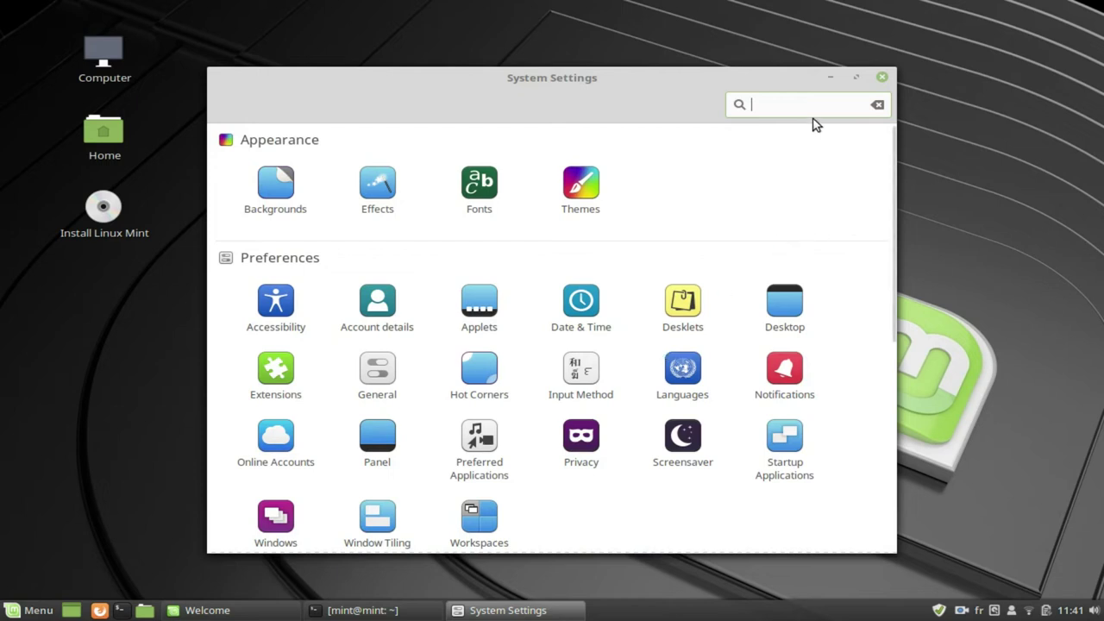
pyautogui.click(881, 78)
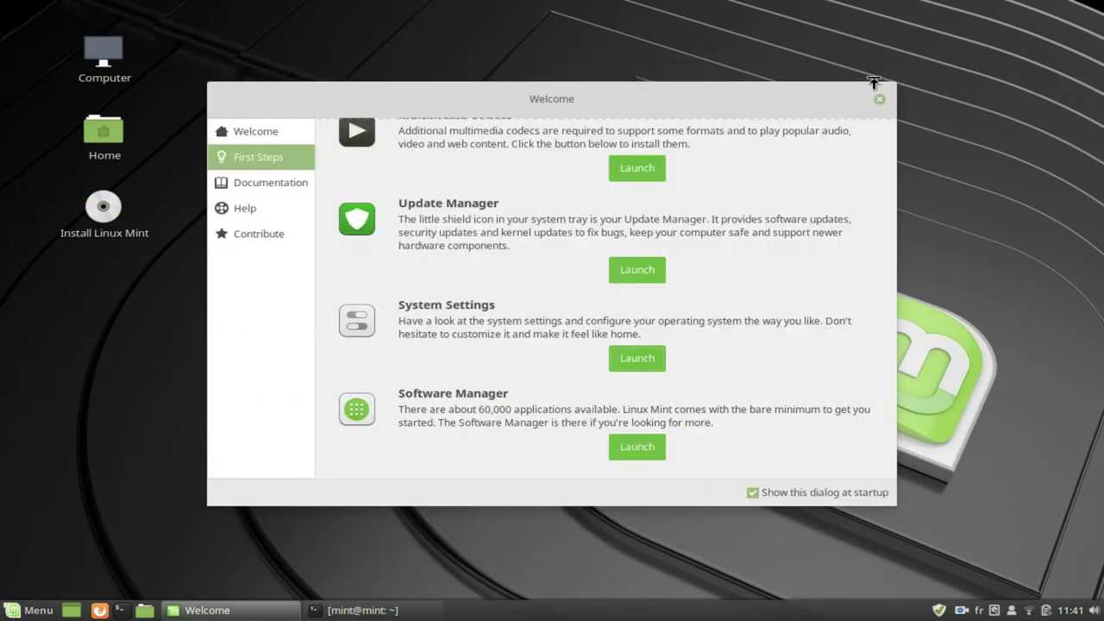
pyautogui.click(625, 452)
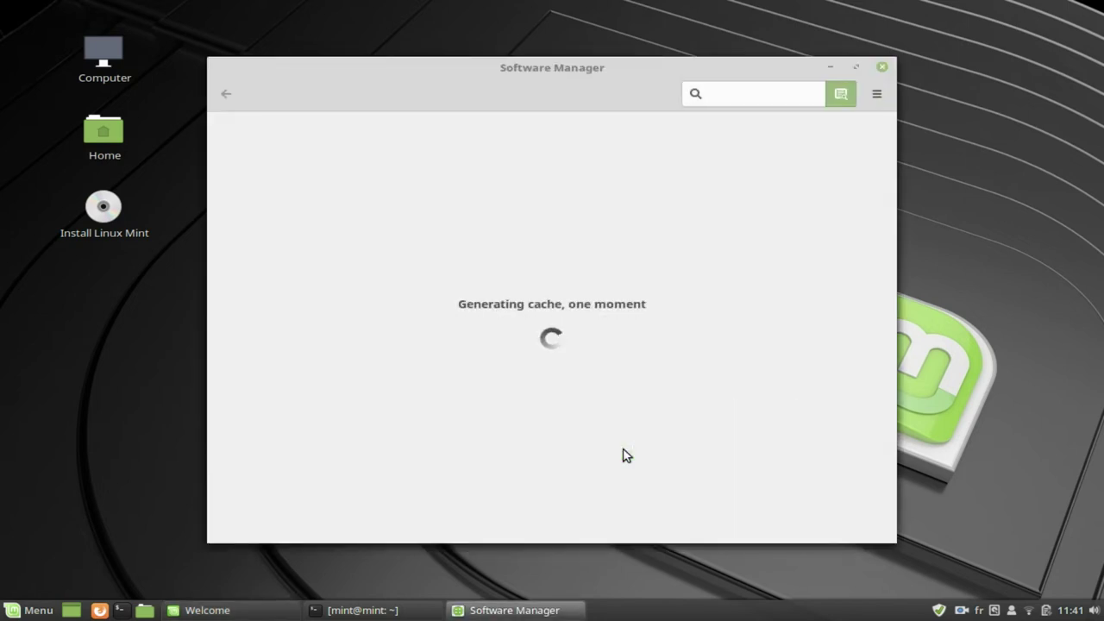
pyautogui.doubleClick(546, 64)
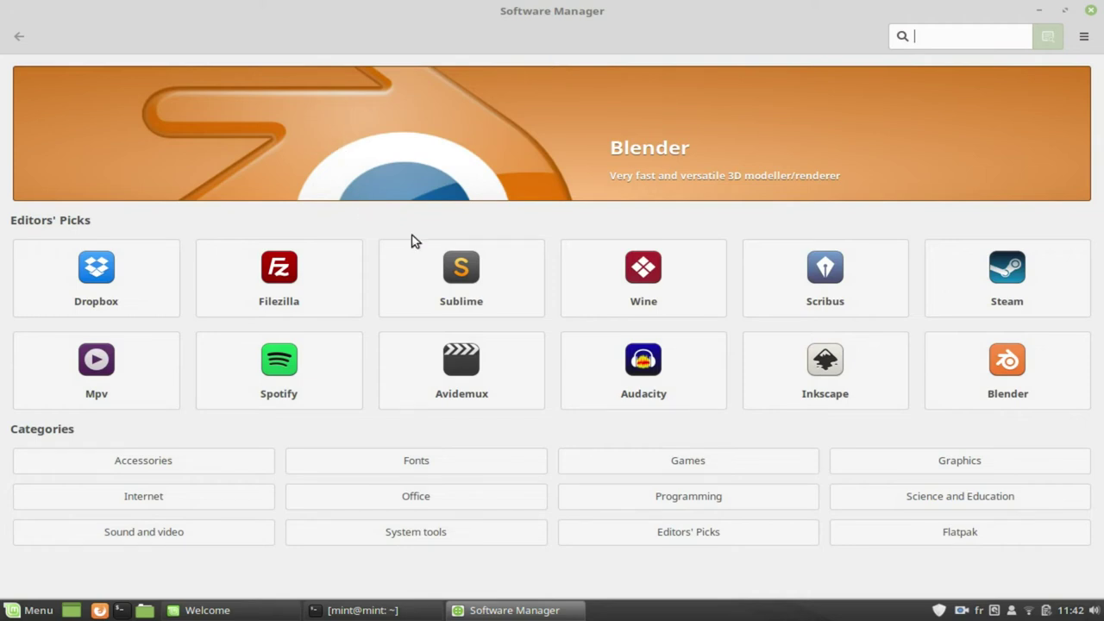
# - Check the About information and license of the Software Manager and close the dialog
pyautogui.click(1078, 36)
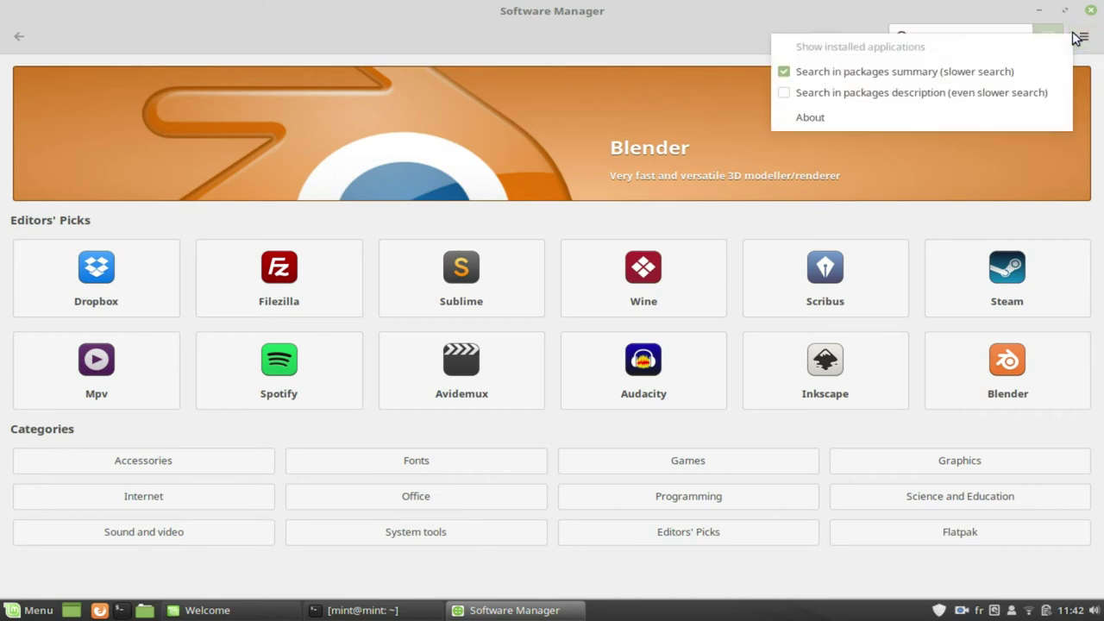
pyautogui.click(954, 121)
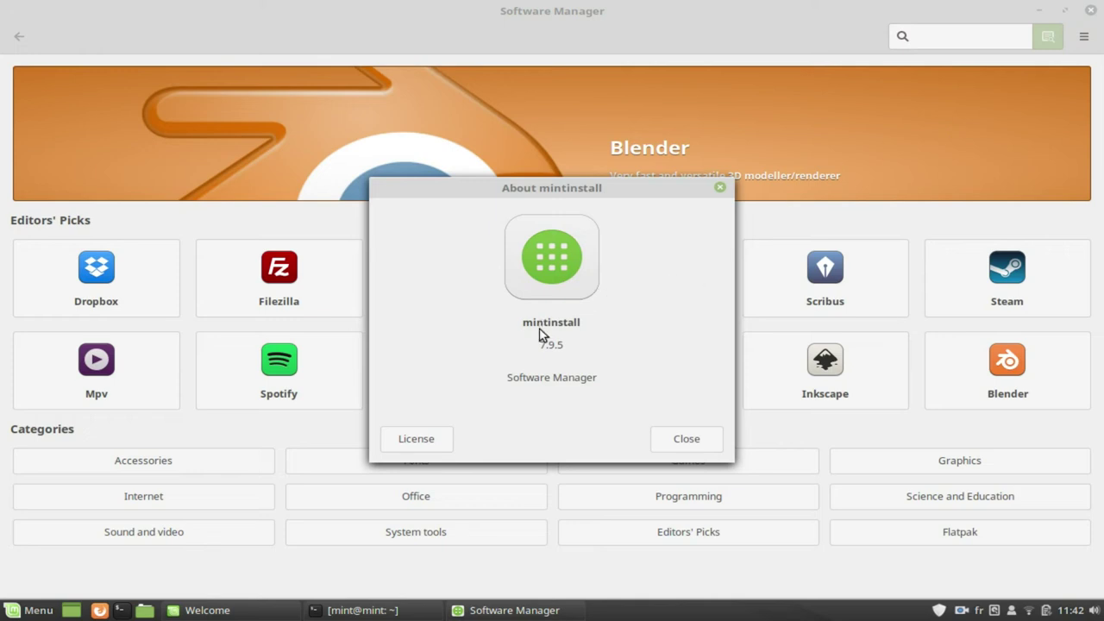
pyautogui.click(444, 442)
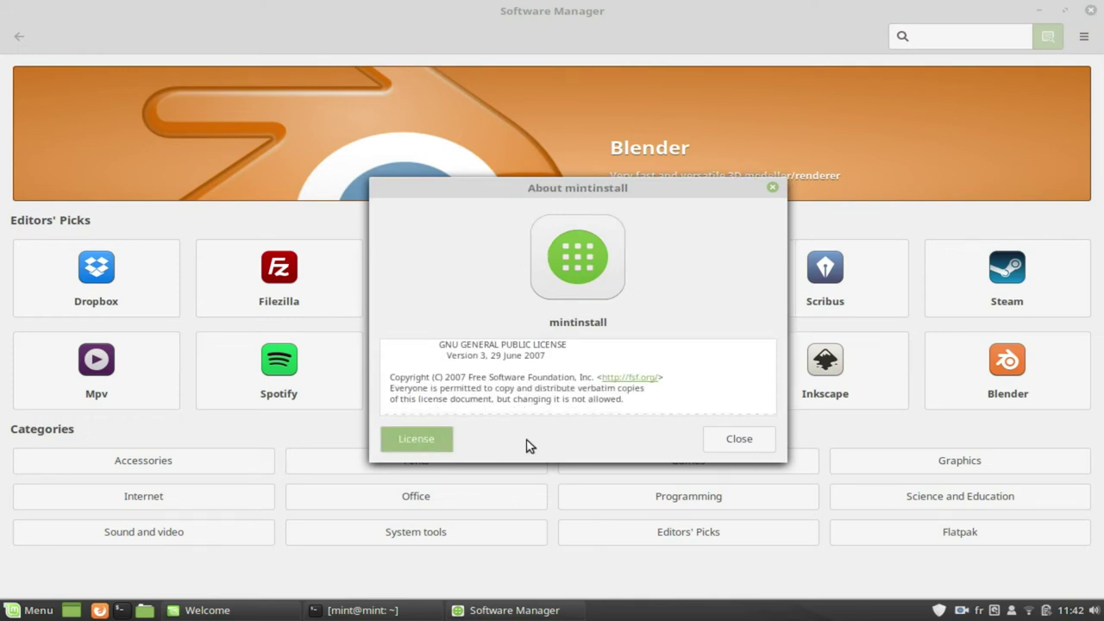
pyautogui.click(752, 446)
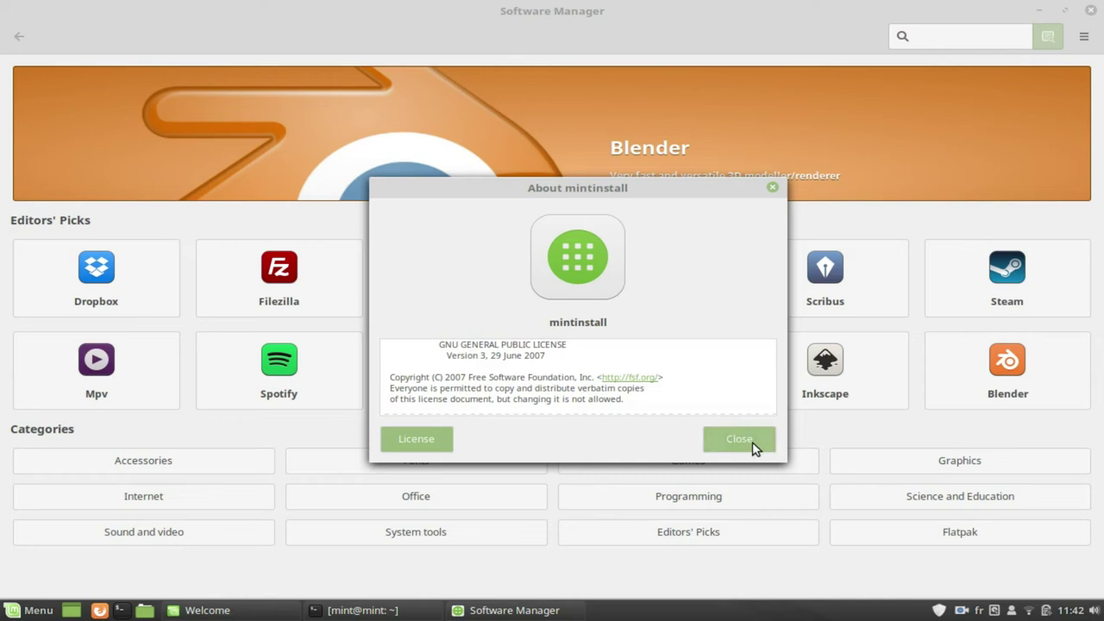
# - Install Inkscape from the Editors' Picks and accept the additional software it requires
pyautogui.click(825, 375)
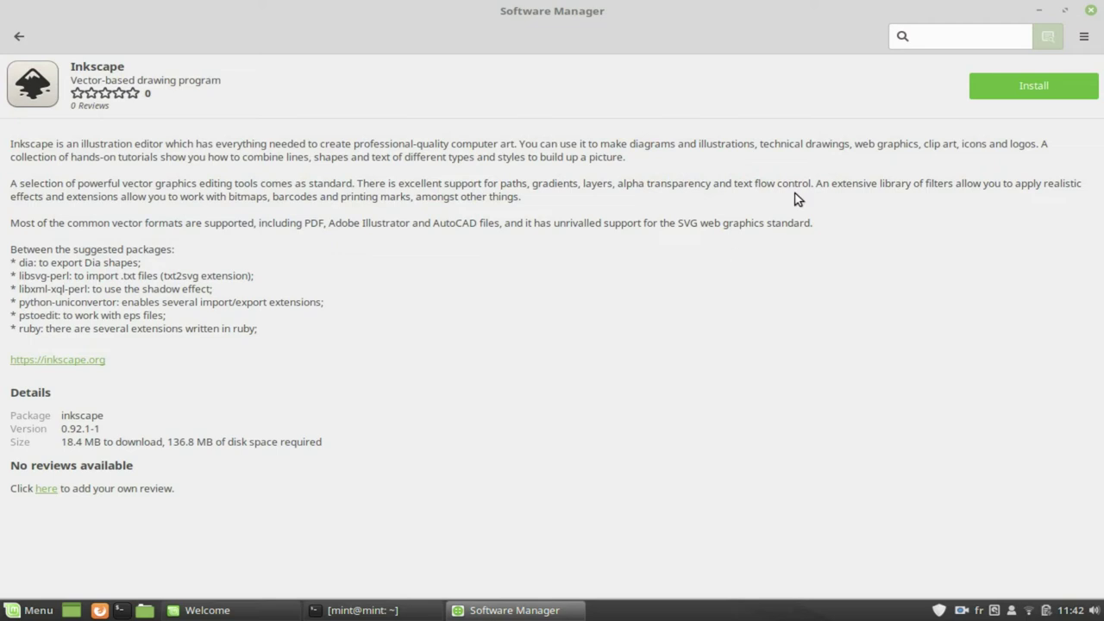
pyautogui.click(1026, 82)
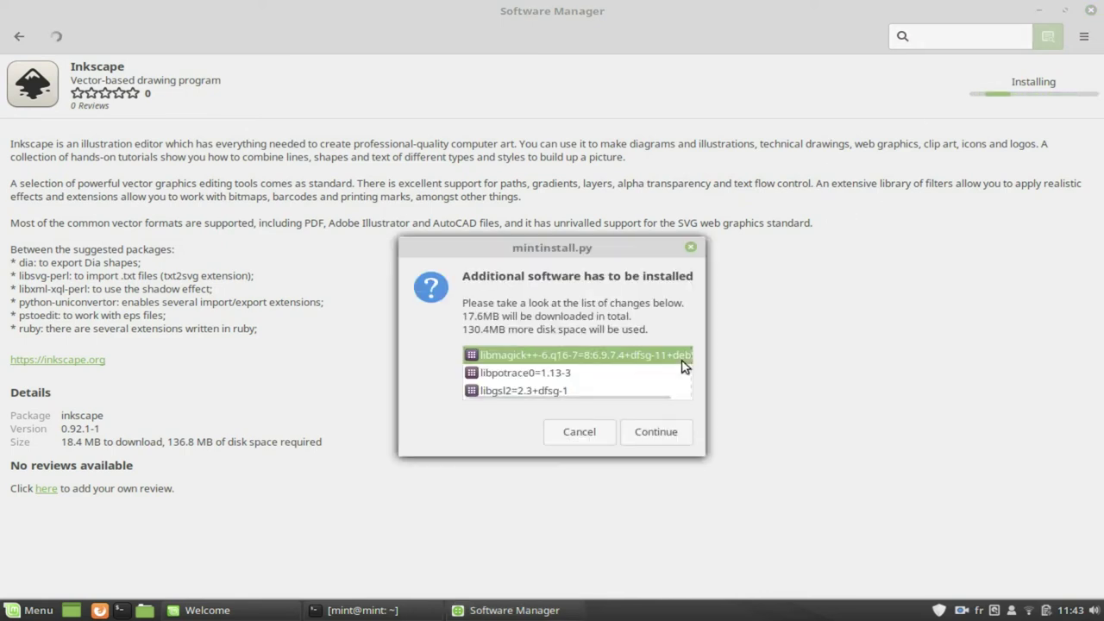
pyautogui.click(653, 432)
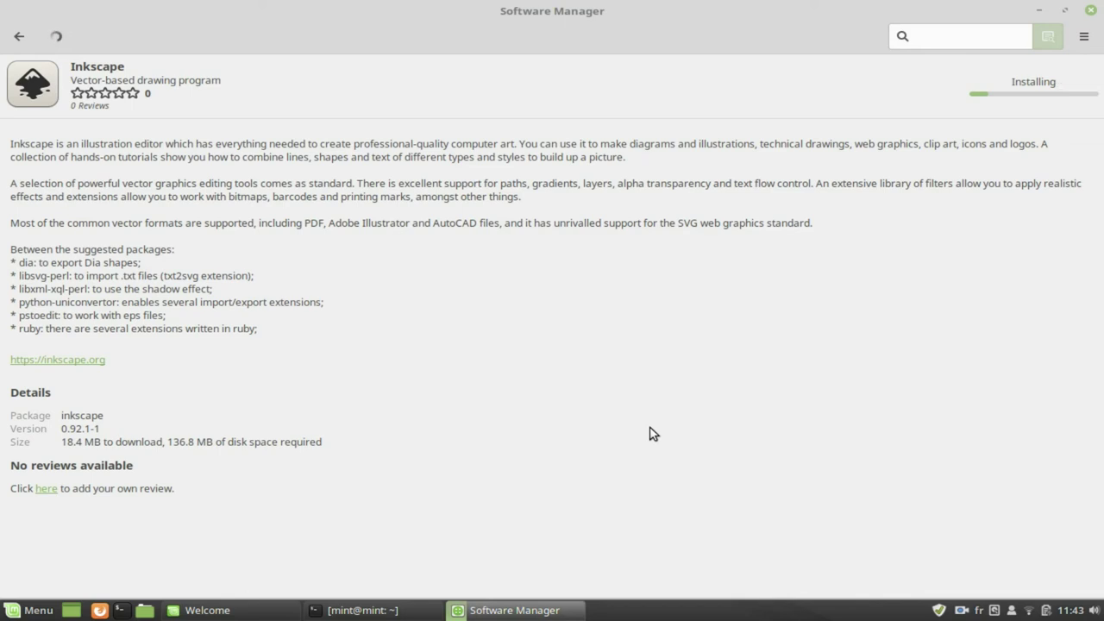
# - Search the Software Manager for "gimp", view the details page of Gimp, and return to the main page
pyautogui.click(954, 37)
pyautogui.write('gimp')
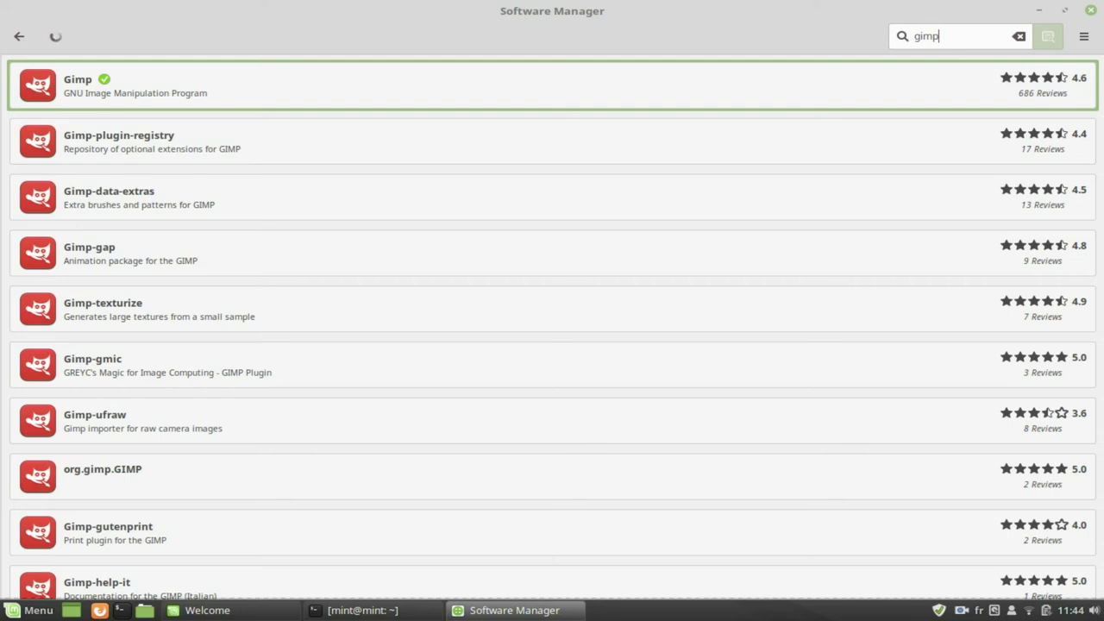
pyautogui.click(763, 76)
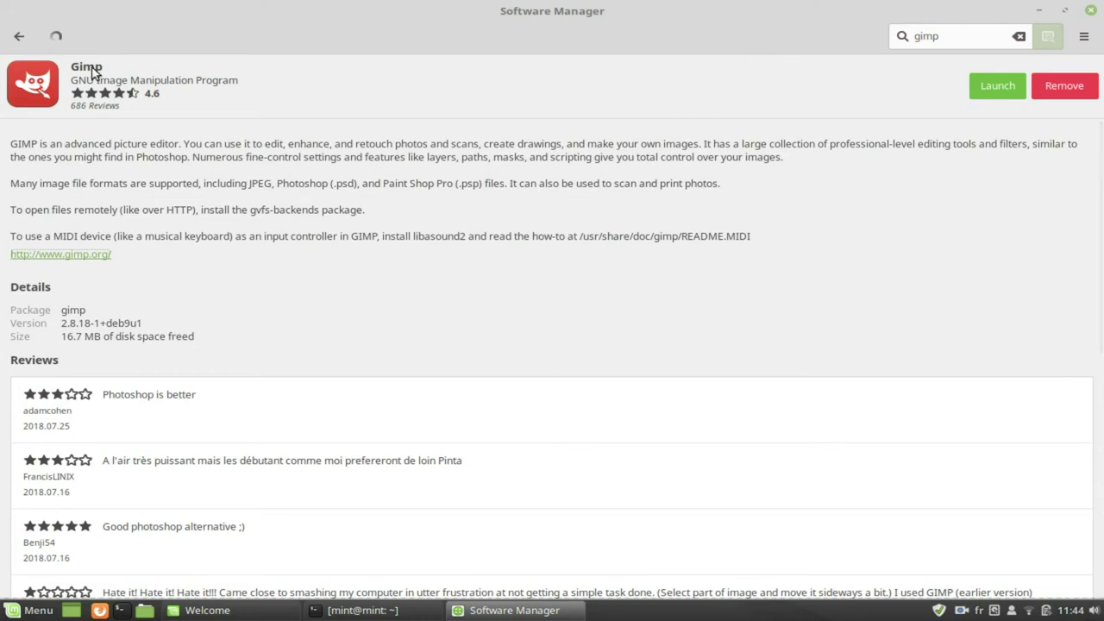
pyautogui.click(20, 39)
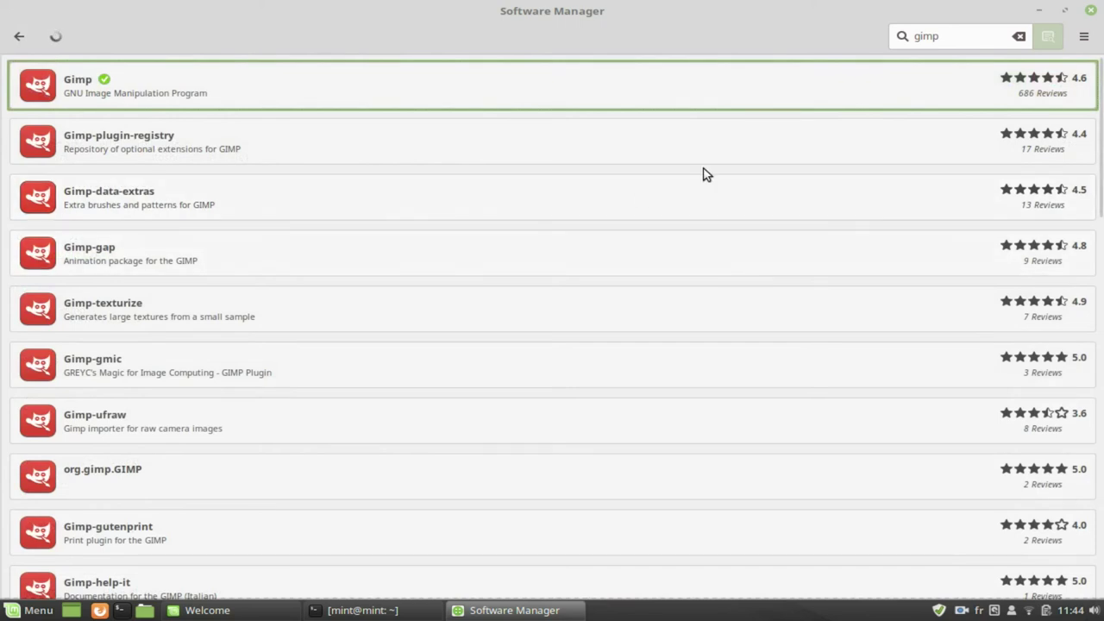
pyautogui.click(22, 39)
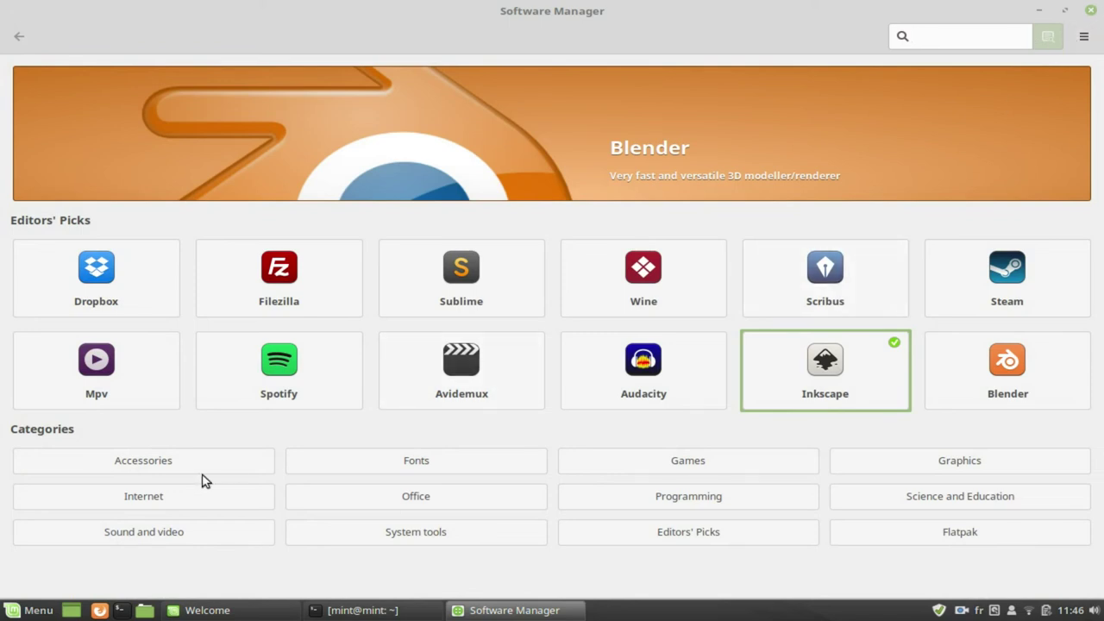
# - View the applications in the Accessories category and return to the main page
pyautogui.click(195, 464)
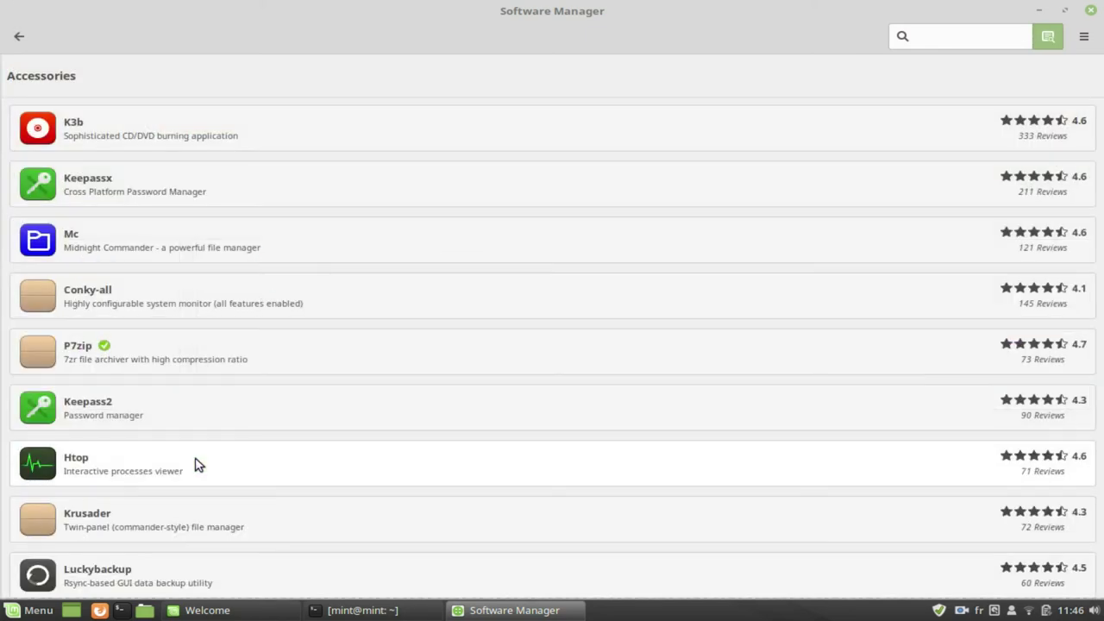
pyautogui.hotkey('alt', 'Left')
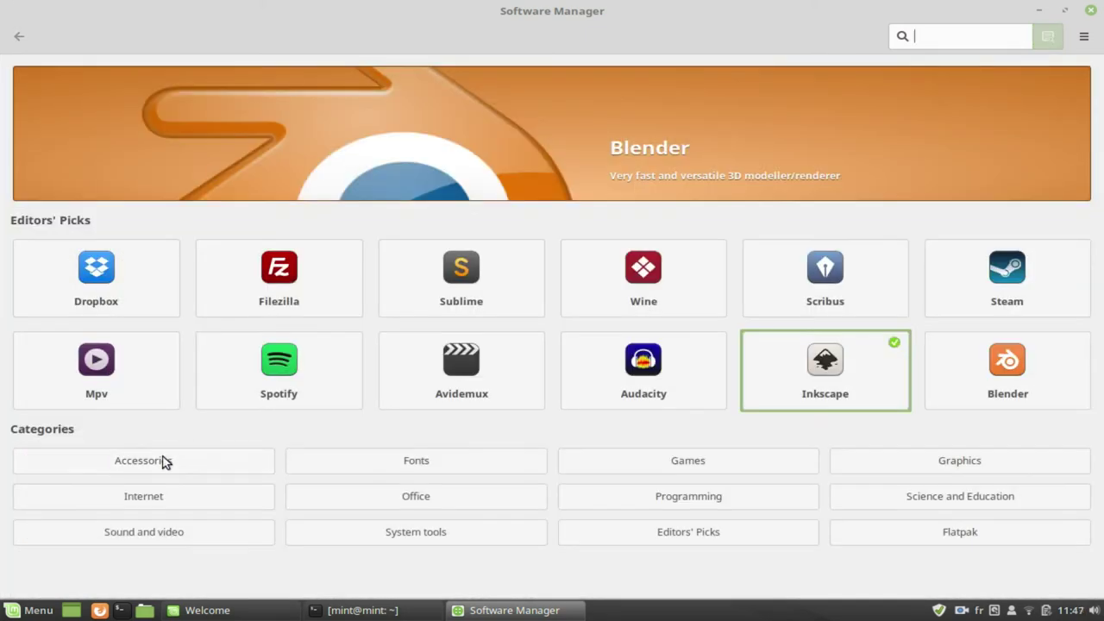
# - View the Fonts, Games and Graphics categories of the Software Manager, returning to the main page after each
pyautogui.click(326, 459)
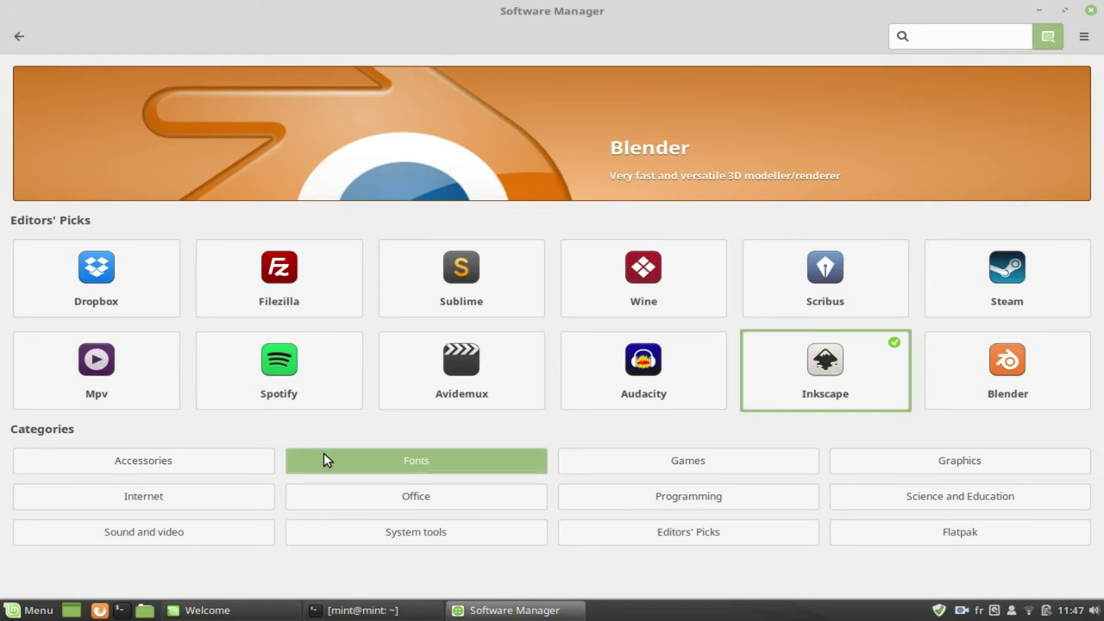
pyautogui.hotkey('alt', 'Left')
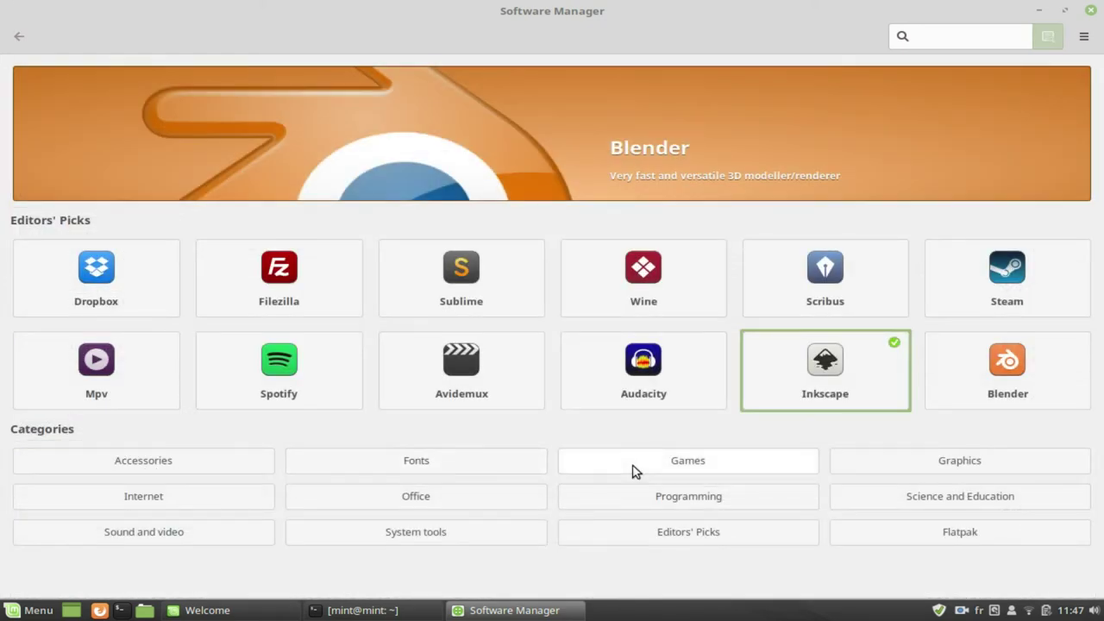
pyautogui.click(632, 470)
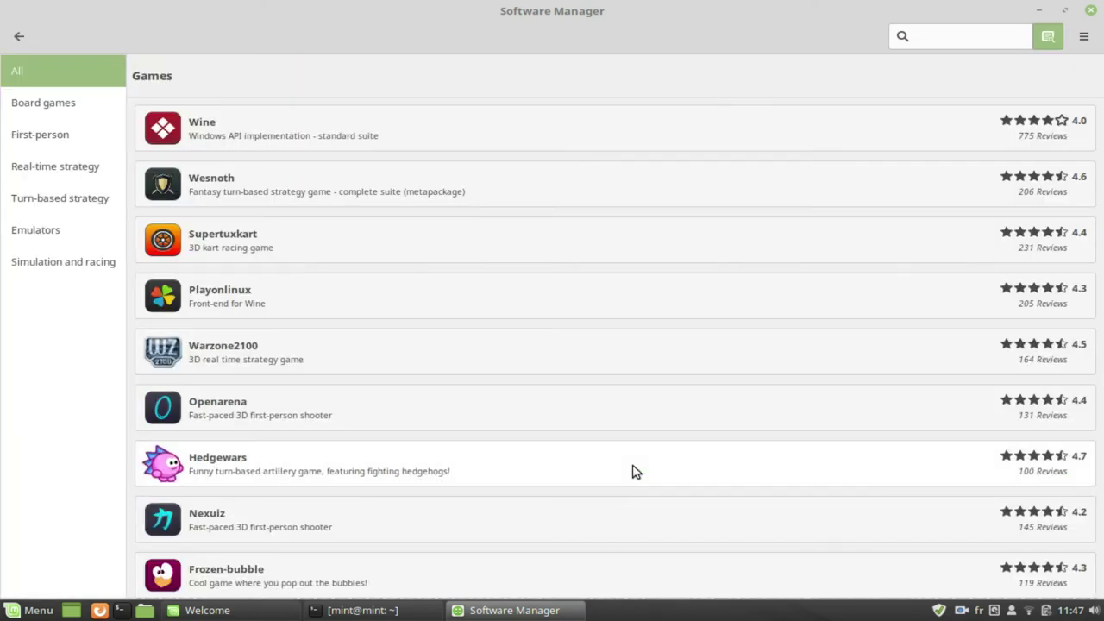
pyautogui.hotkey('alt', 'Left')
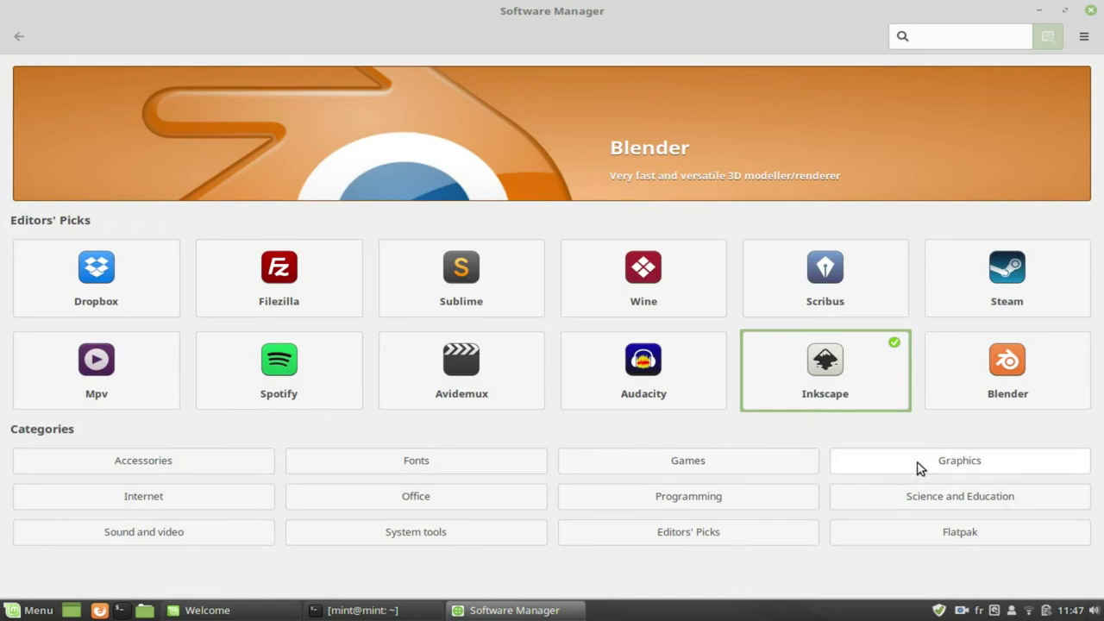
pyautogui.click(919, 467)
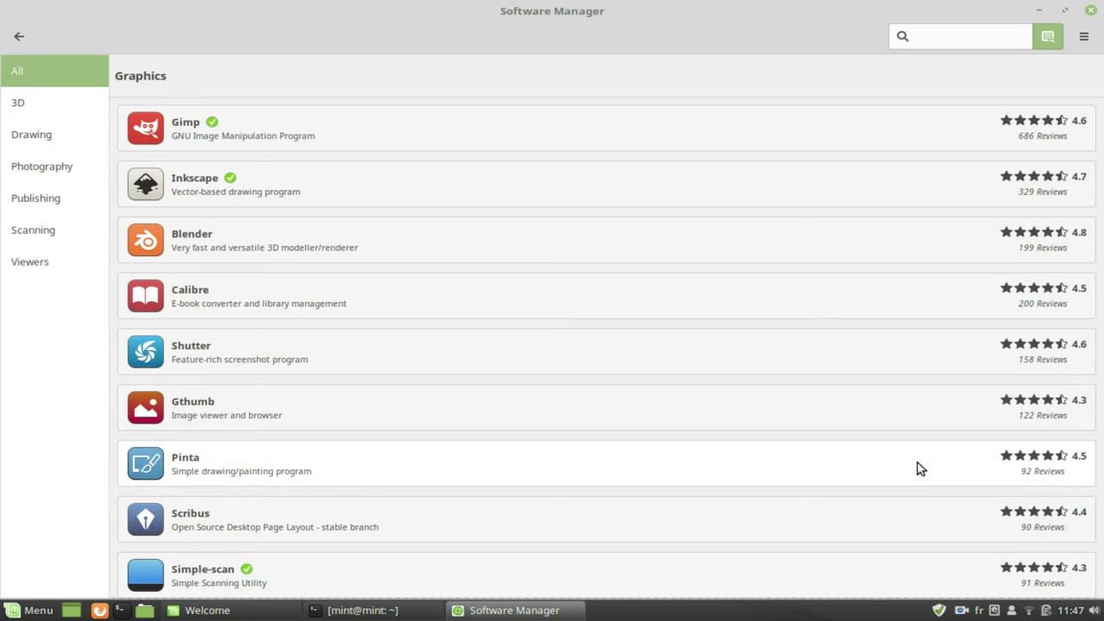
pyautogui.hotkey('alt', 'Left')
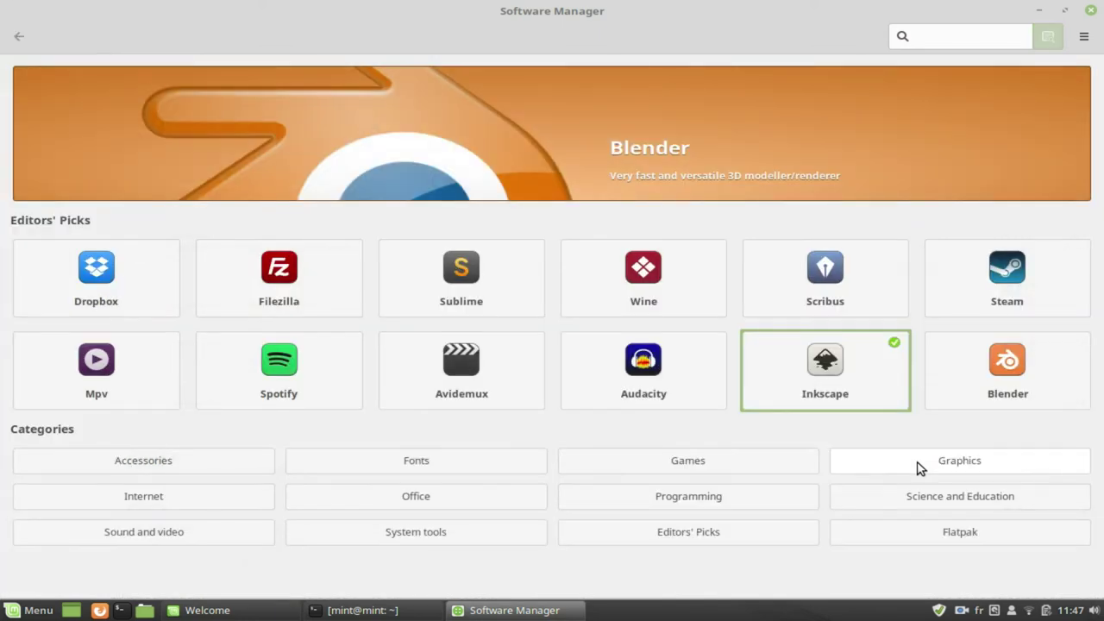
# - View the applications in the Internet, Office and Programming categories, returning to the main page after each
pyautogui.click(259, 497)
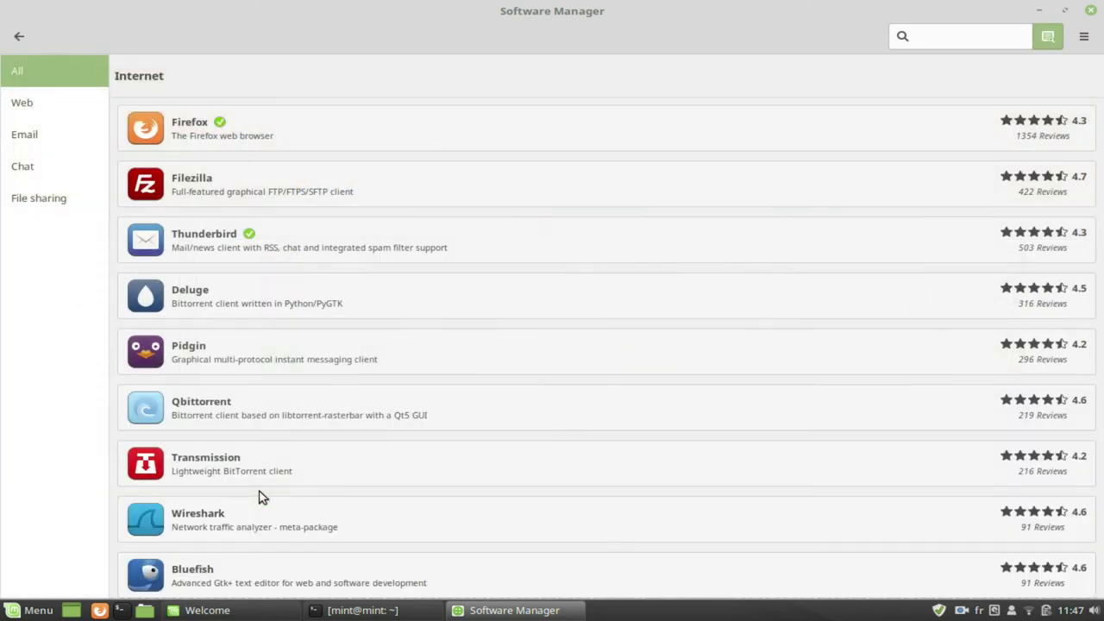
pyautogui.hotkey('alt', 'Left')
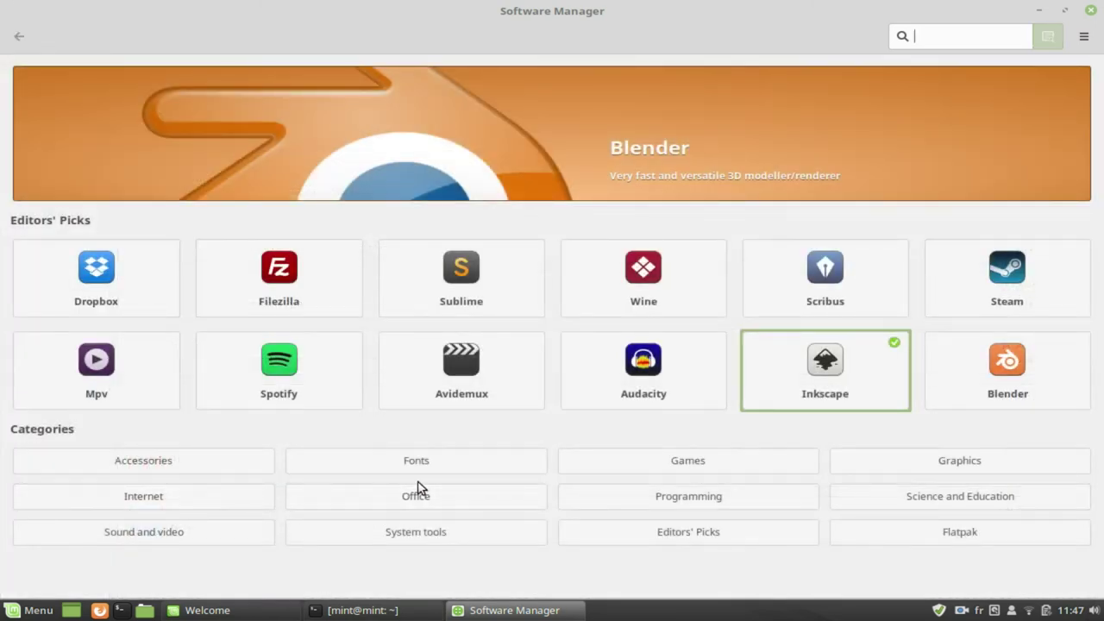
pyautogui.click(416, 488)
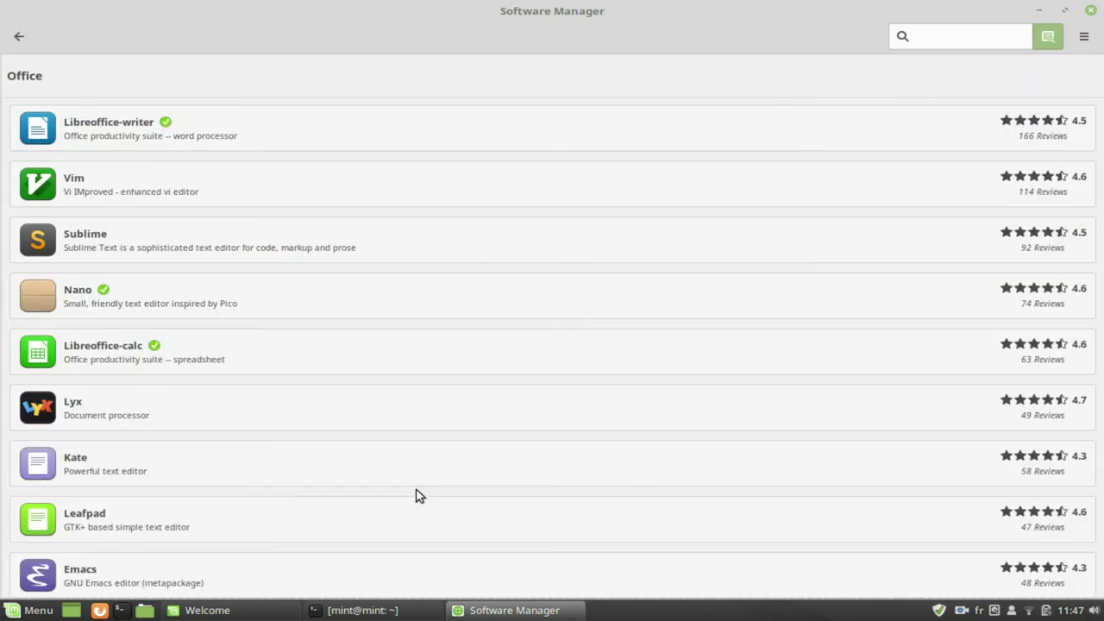
pyautogui.hotkey('alt', 'Left')
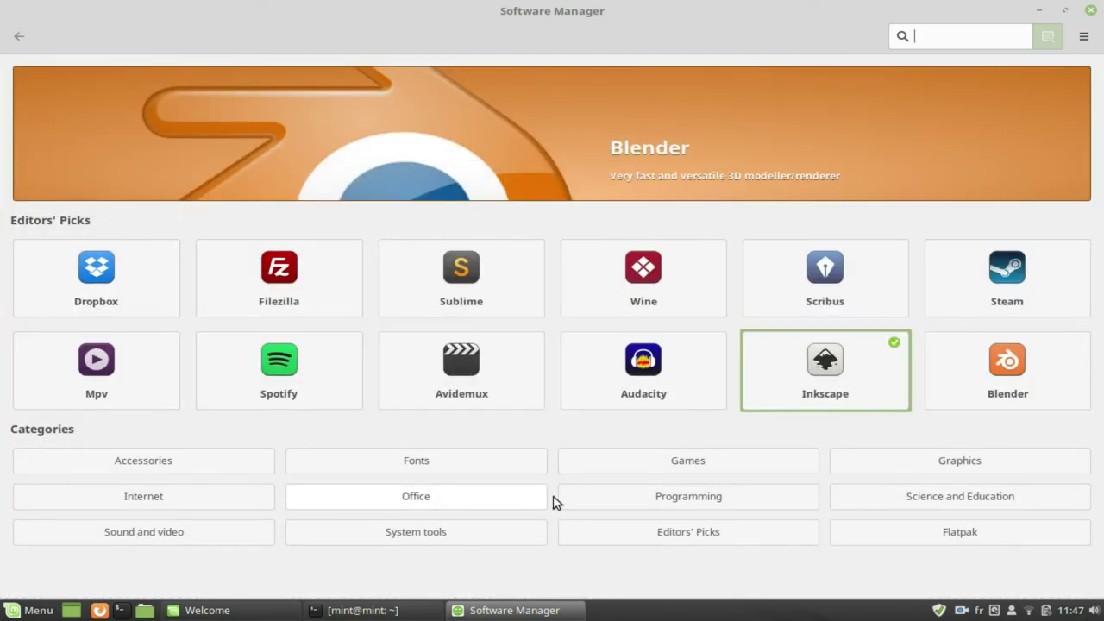
pyautogui.click(624, 497)
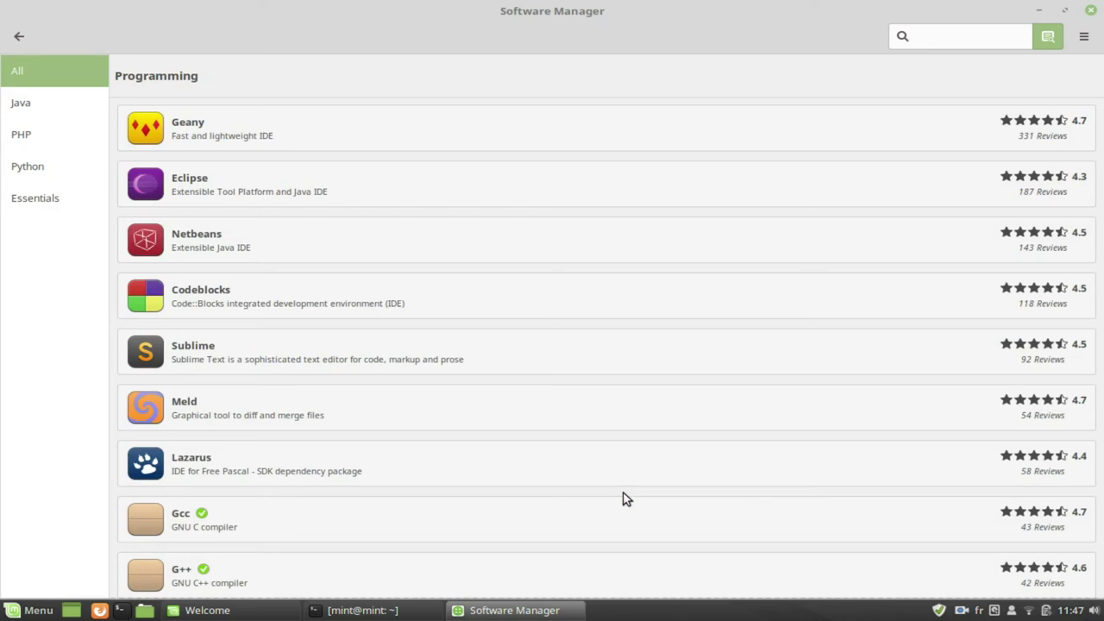
pyautogui.hotkey('alt', 'Left')
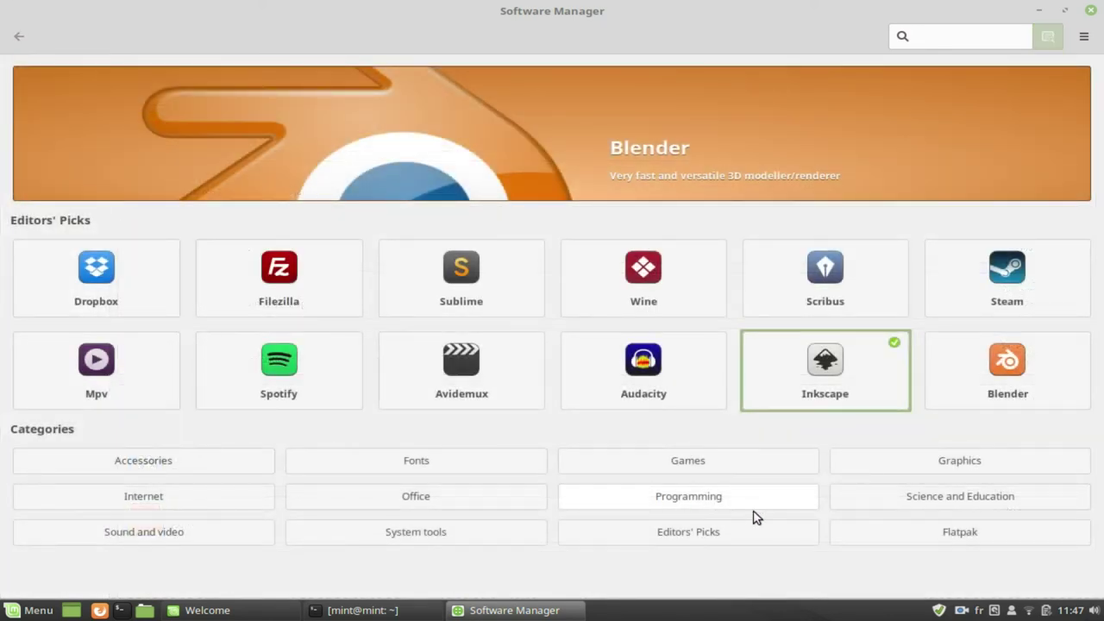
# - View the Science and Education, Sound and video, System tools and Editors' Picks categories, returning to the main page after each
pyautogui.click(862, 489)
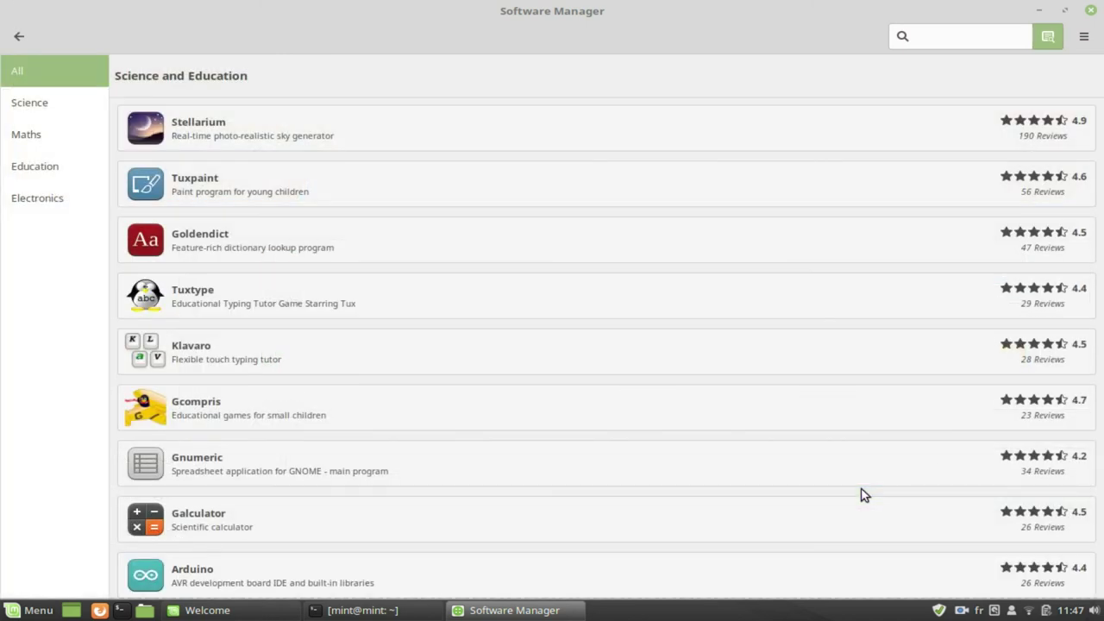
pyautogui.hotkey('alt', 'Left')
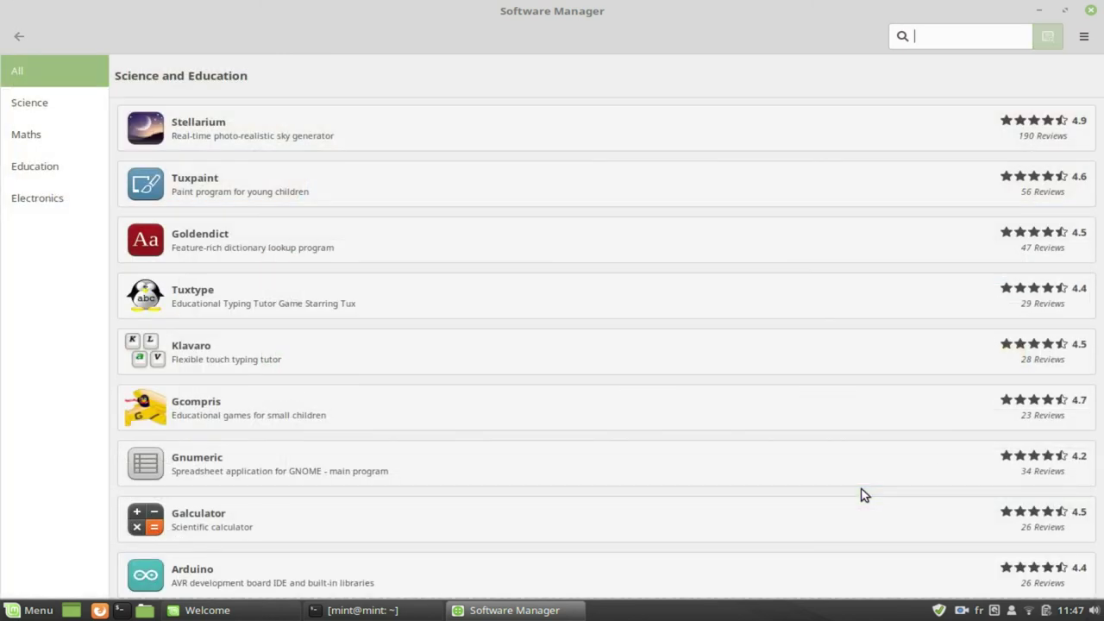
pyautogui.click(255, 536)
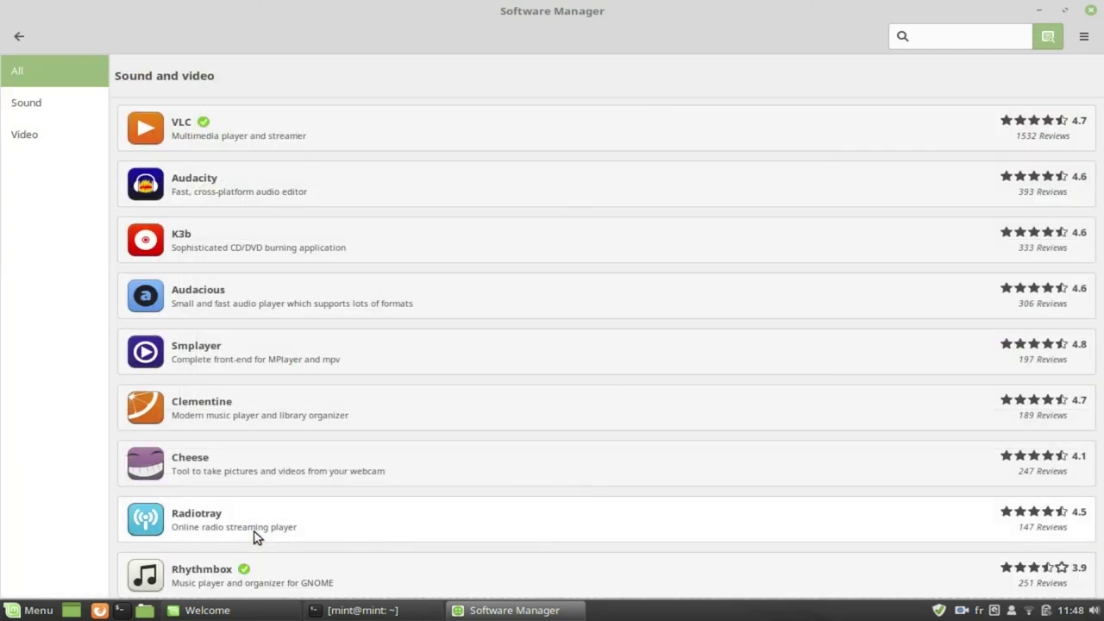
pyautogui.hotkey('alt', 'Left')
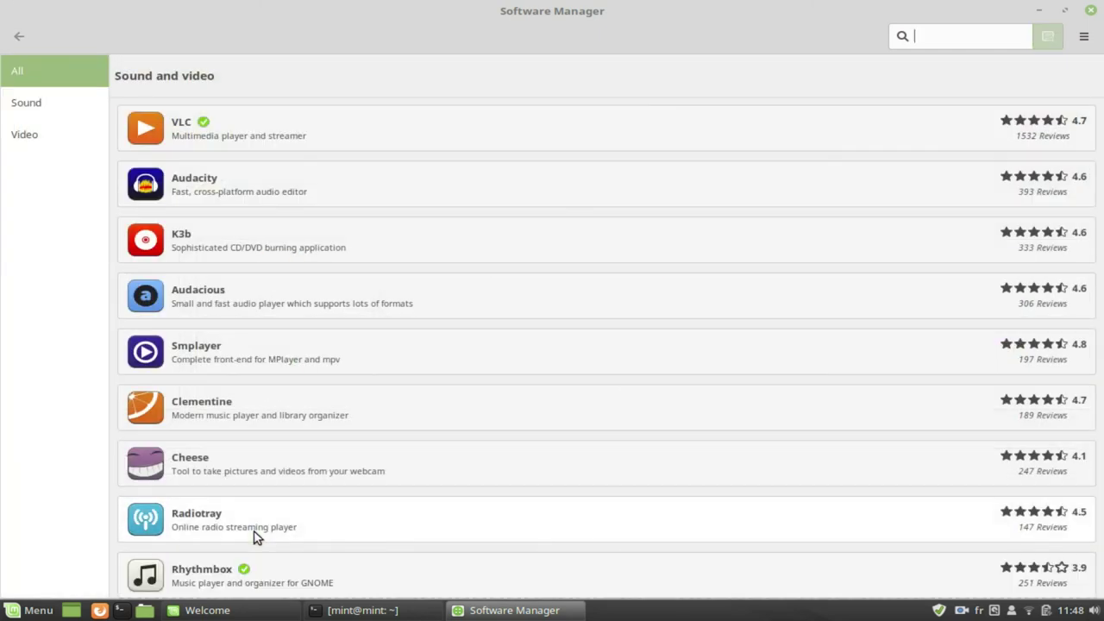
pyautogui.click(417, 529)
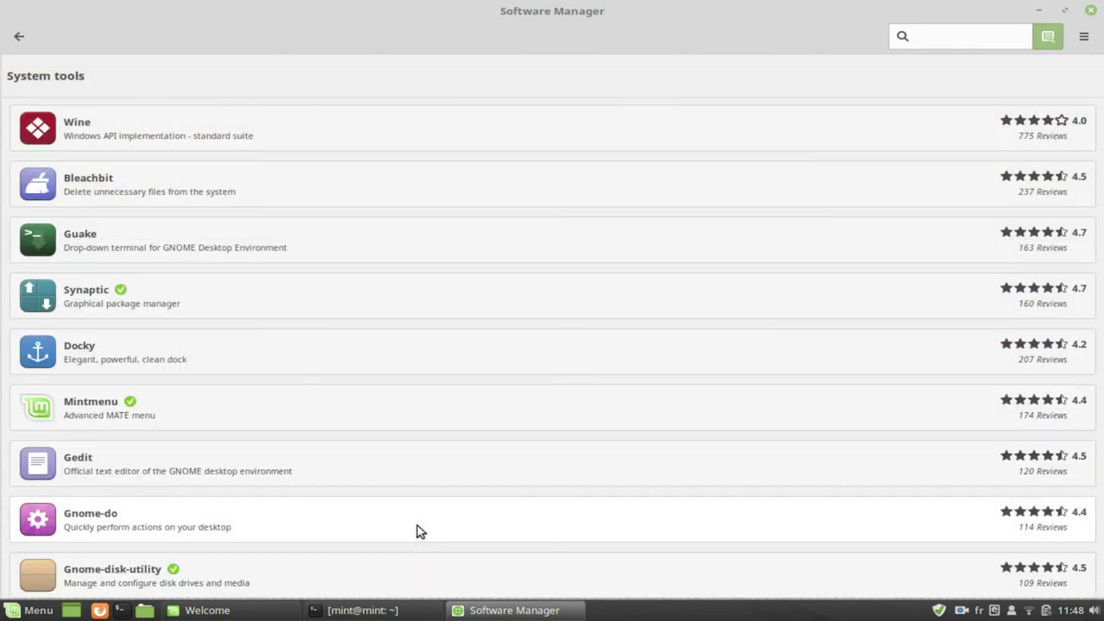
pyautogui.hotkey('alt', 'Left')
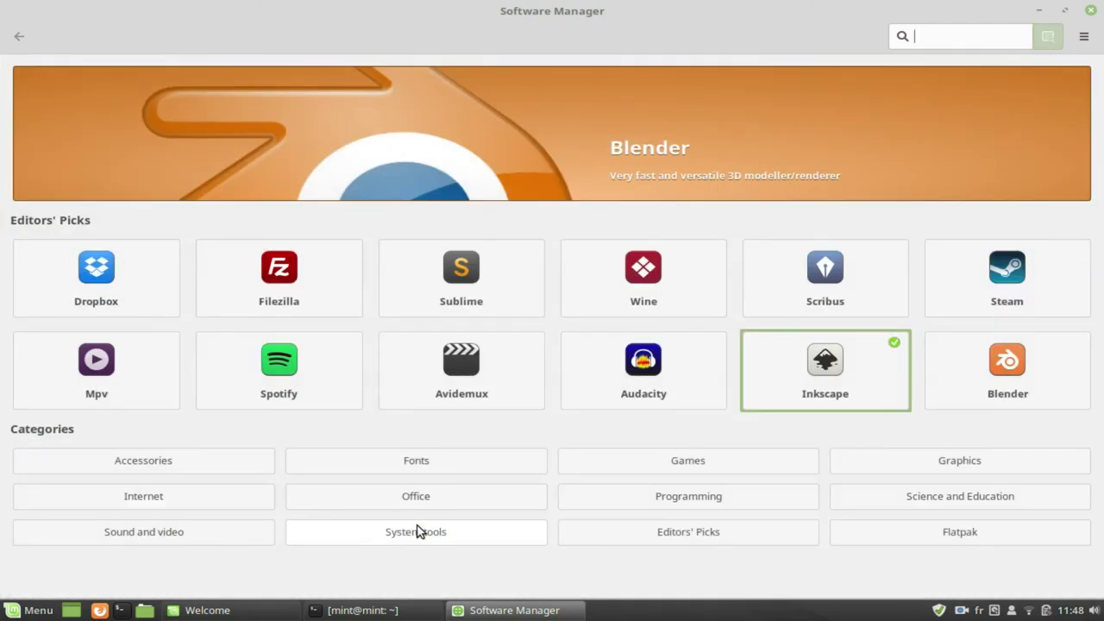
pyautogui.click(627, 532)
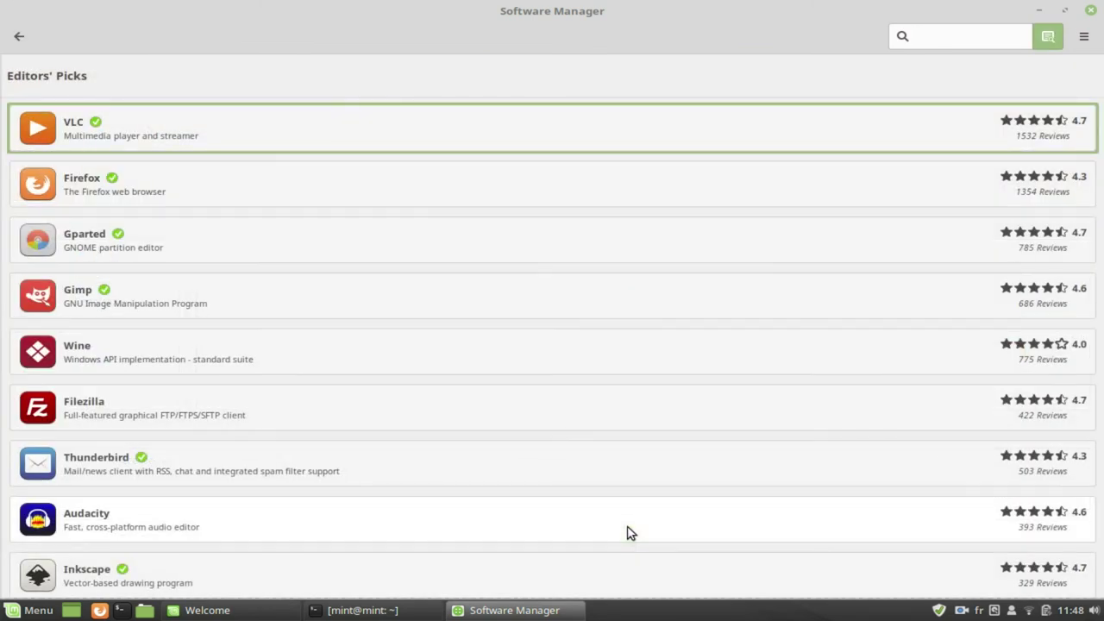
pyautogui.hotkey('alt', 'Left')
# - Look through the list of applications in the Flatpak category, and close the Software Manager
pyautogui.click(881, 539)
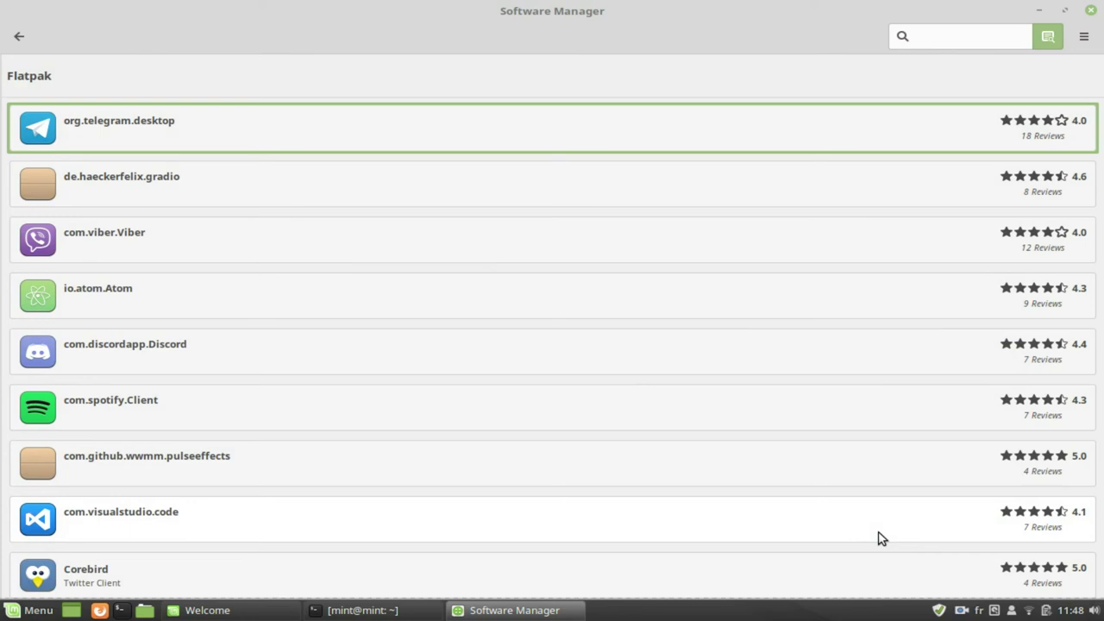
pyautogui.scroll(-5, 881, 538)
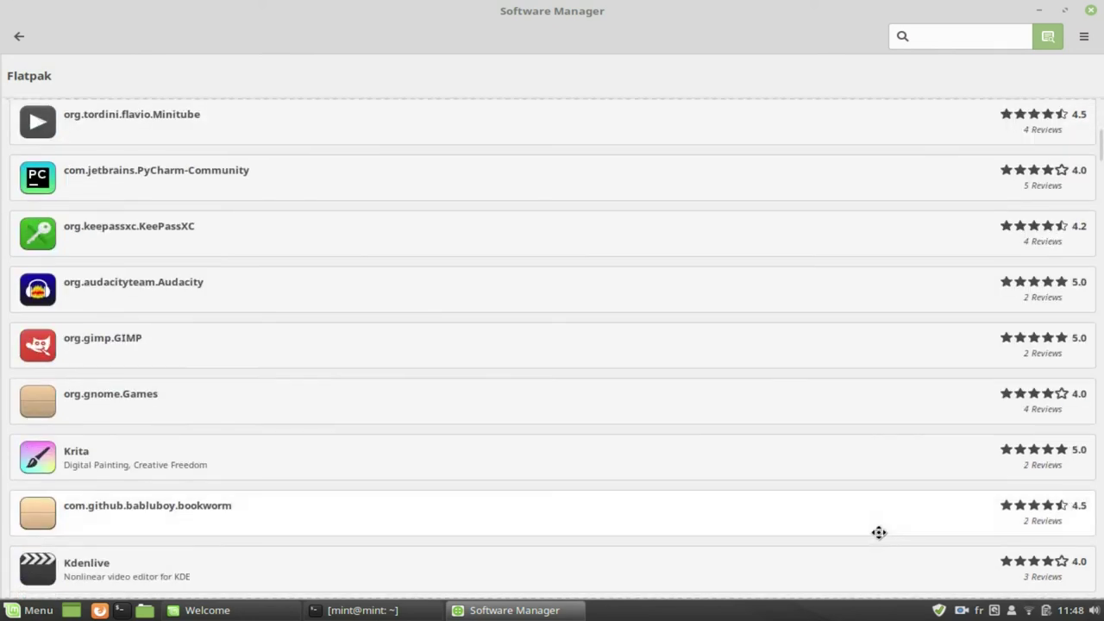
pyautogui.scroll(-5, 880, 538)
pyautogui.scroll(-5, 881, 539)
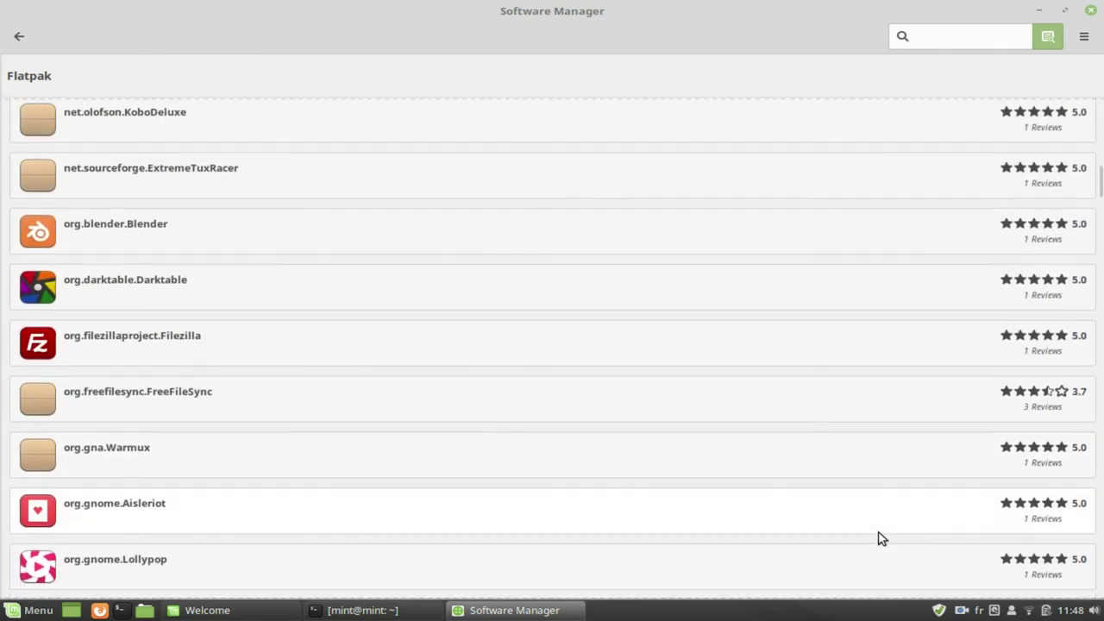
pyautogui.scroll(-5, 881, 538)
pyautogui.scroll(-15, 881, 539)
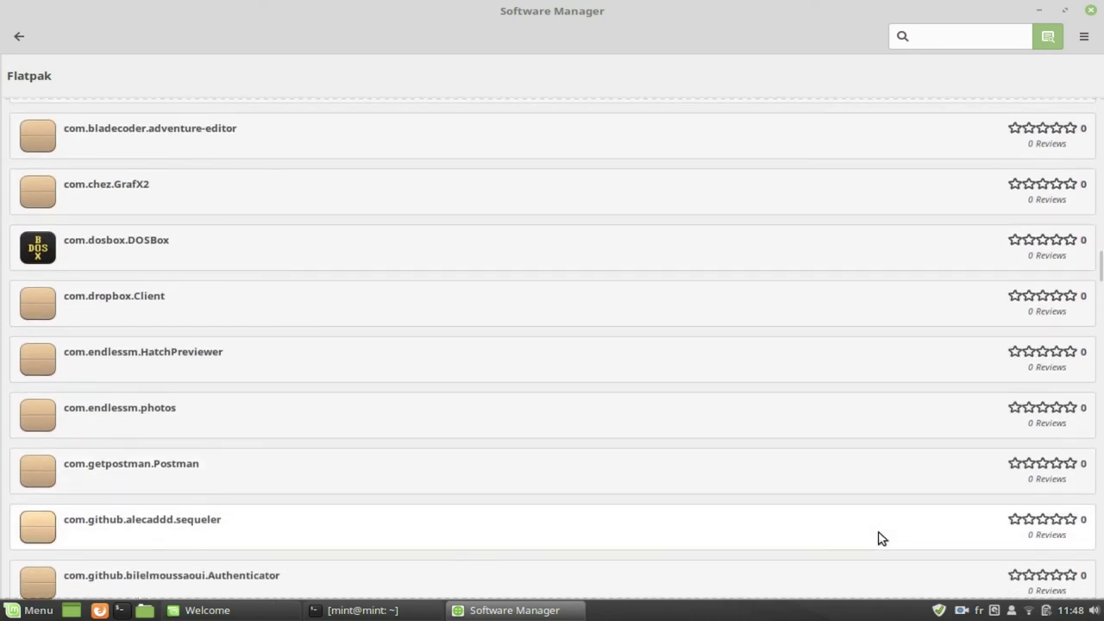
pyautogui.hotkey('alt', 'Left')
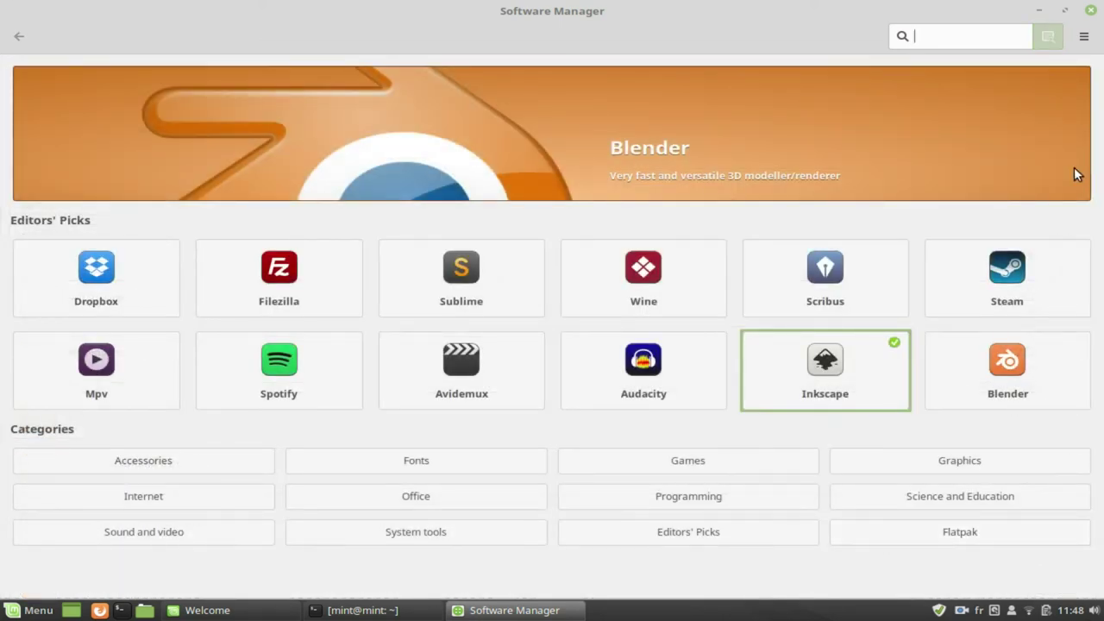
pyautogui.click(1092, 10)
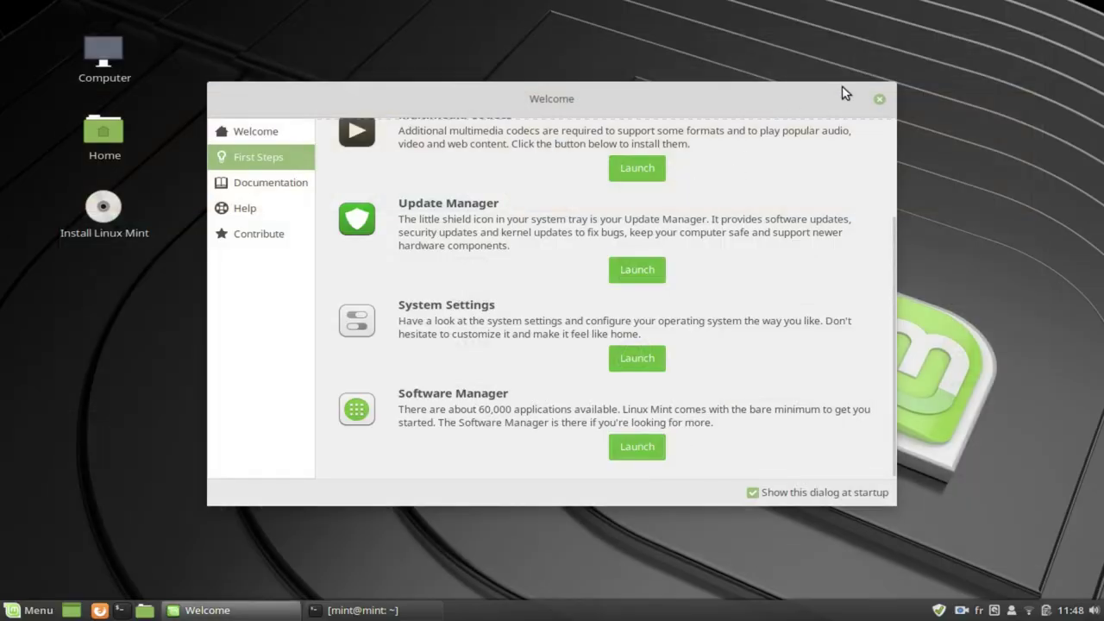
# - Read the Documentation, Help and Contribute pages of the Welcome window and close the window
pyautogui.click(256, 189)
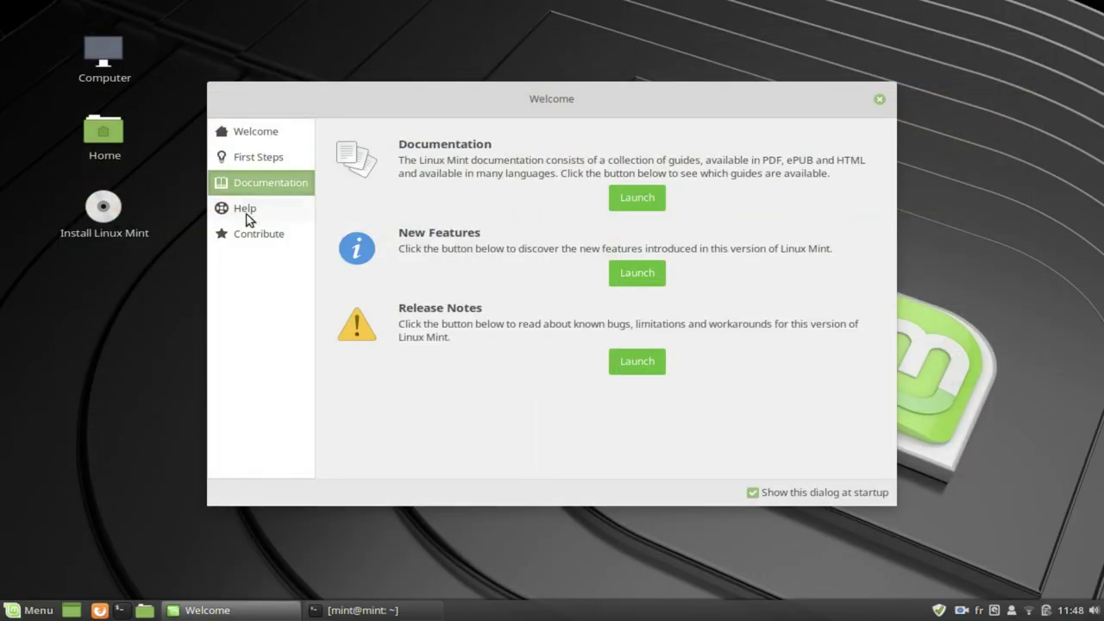
pyautogui.click(246, 211)
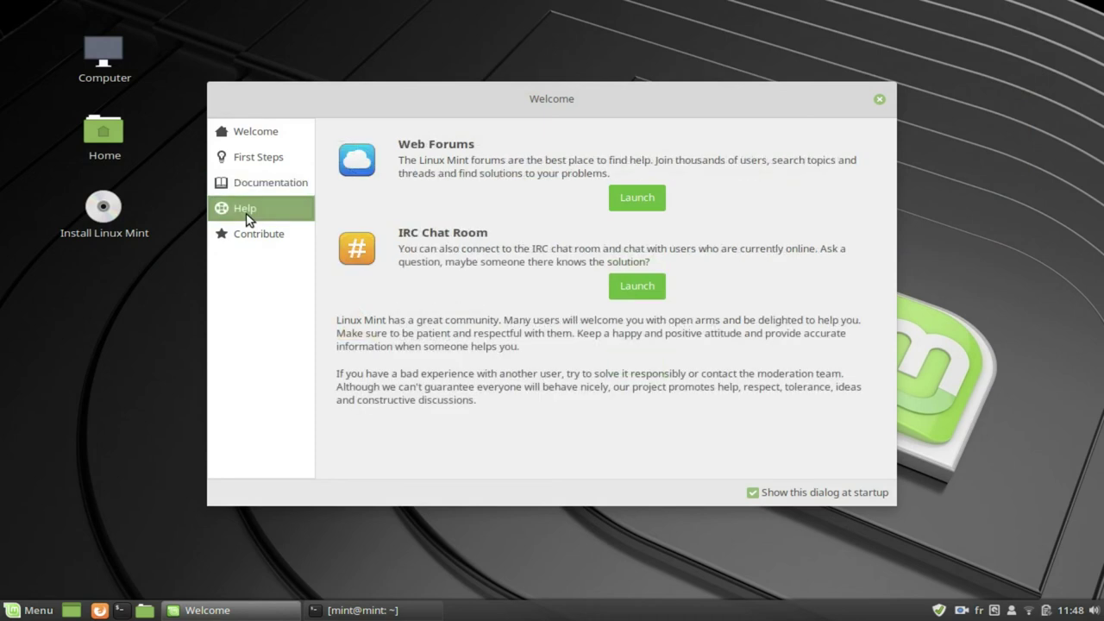
pyautogui.click(247, 234)
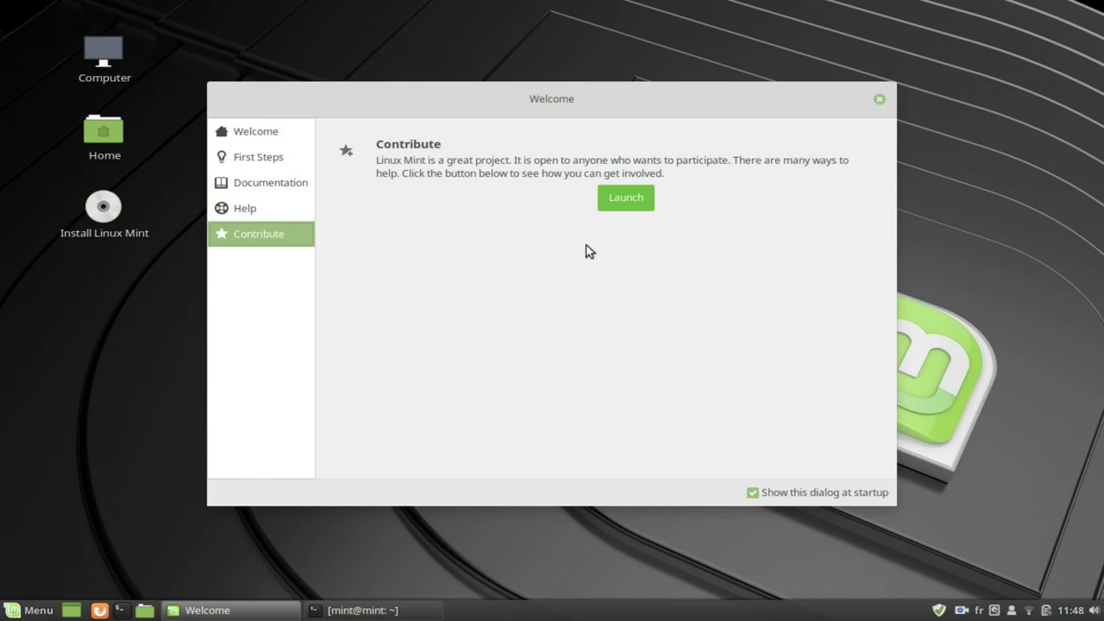
pyautogui.click(881, 103)
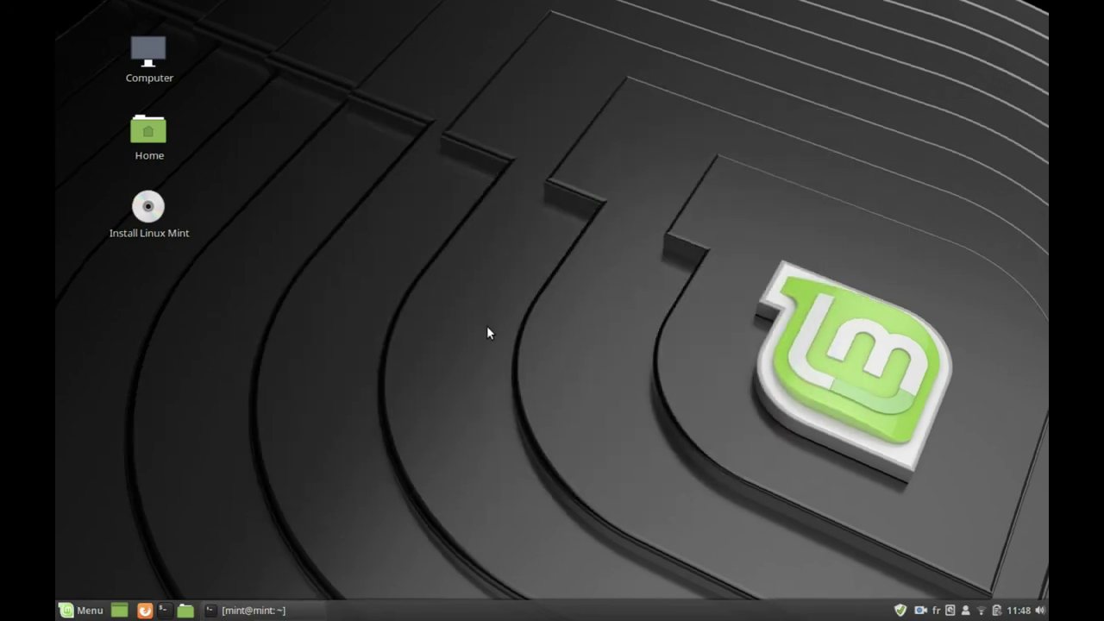